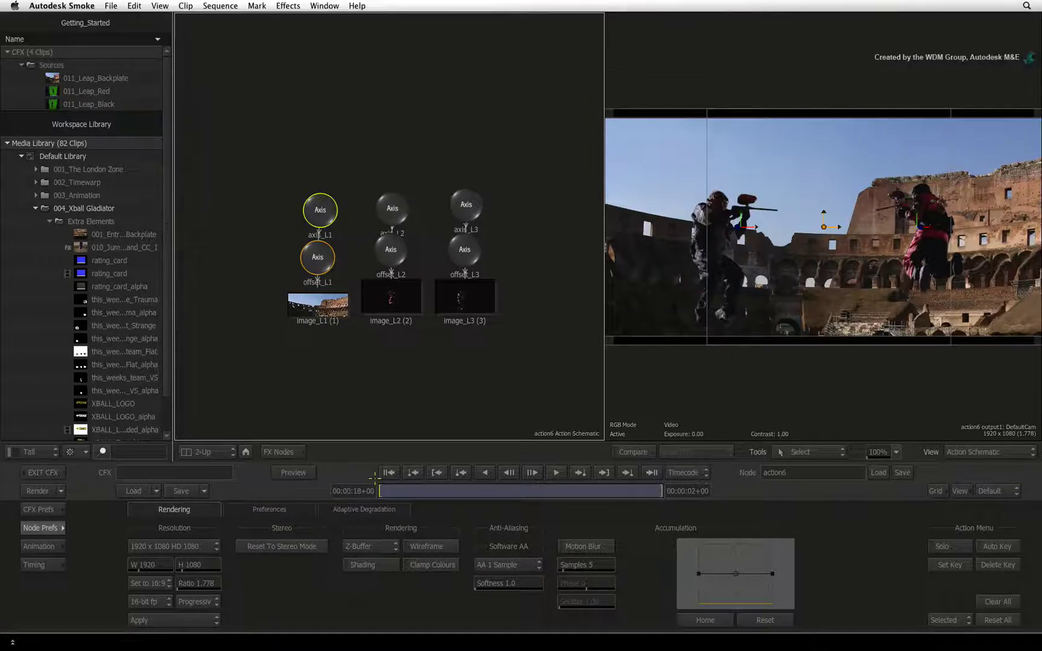
- Open axis_L1's parameters and switch the left viewer to the Top 3D view
double_click(318, 209)
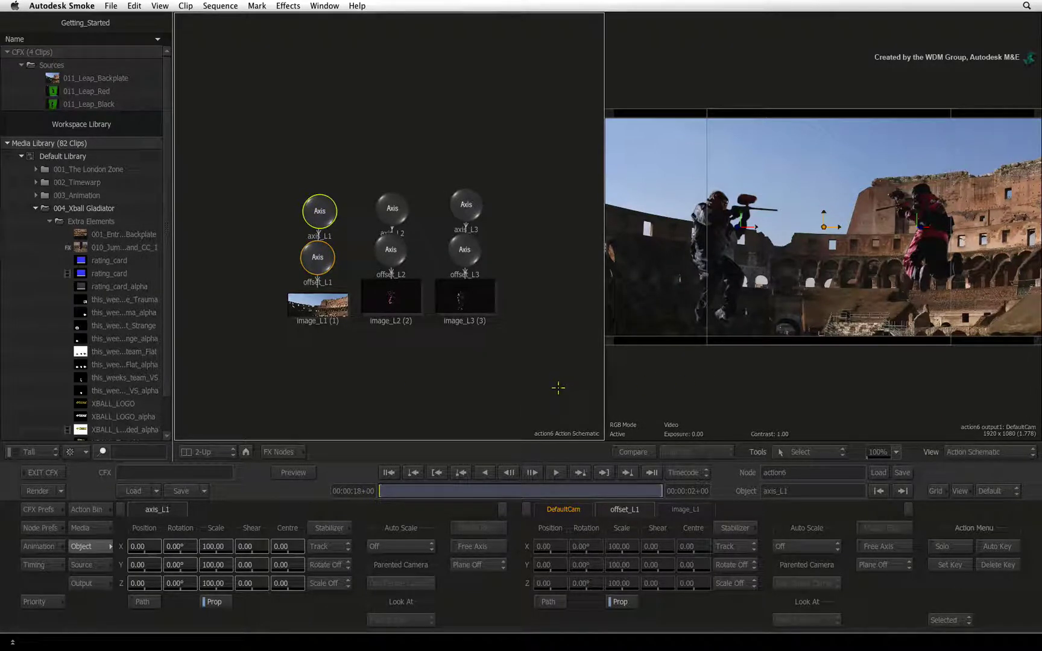
left_click(1004, 455)
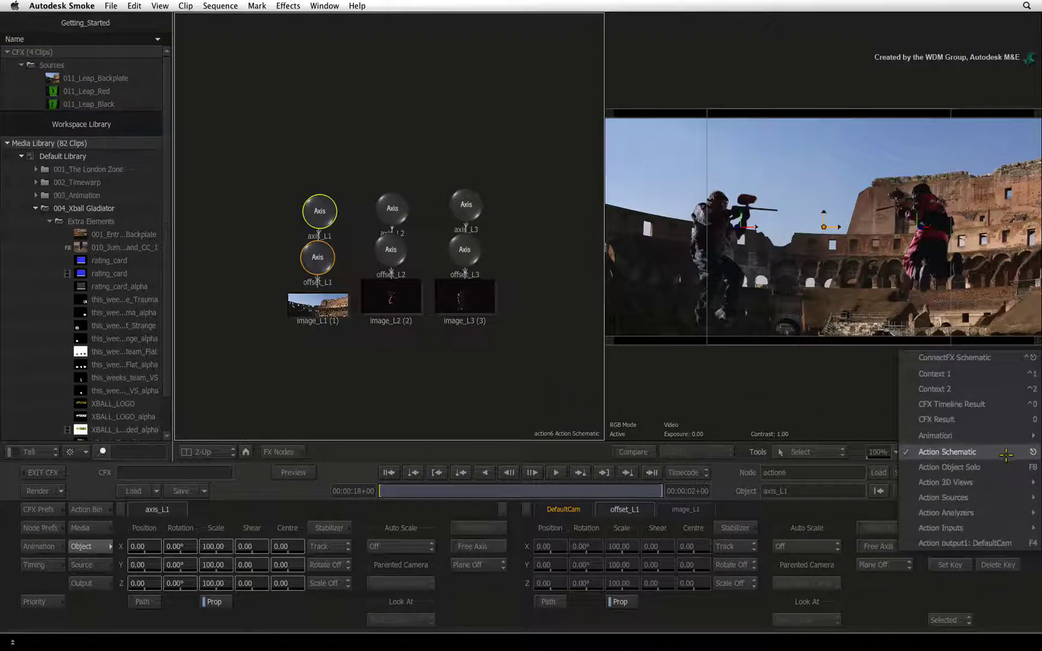
mouse_move(998, 482)
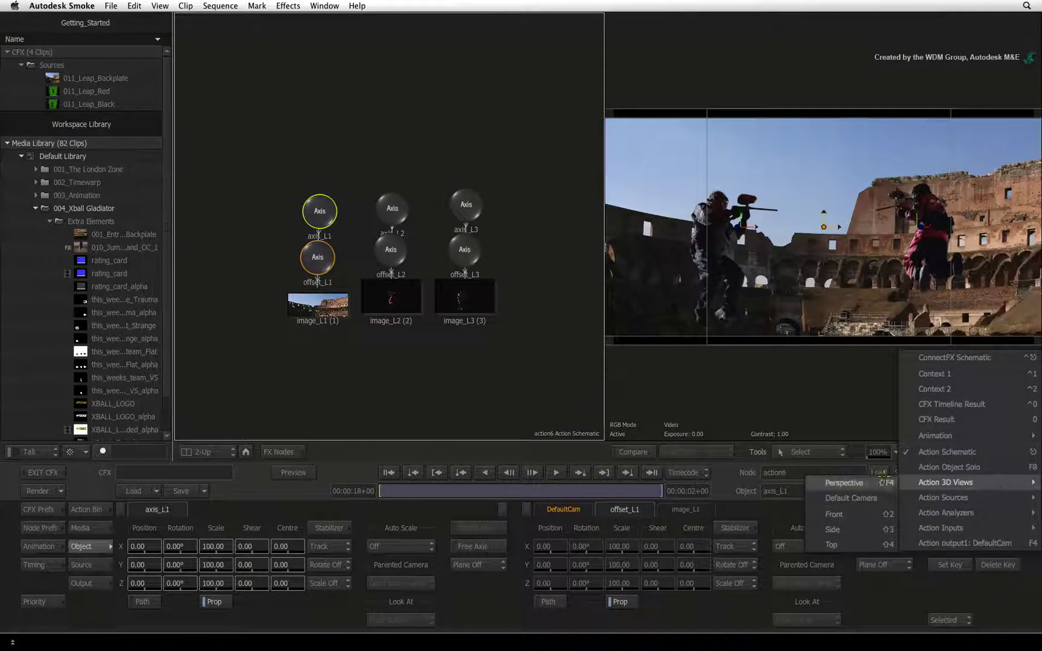
left_click(856, 545)
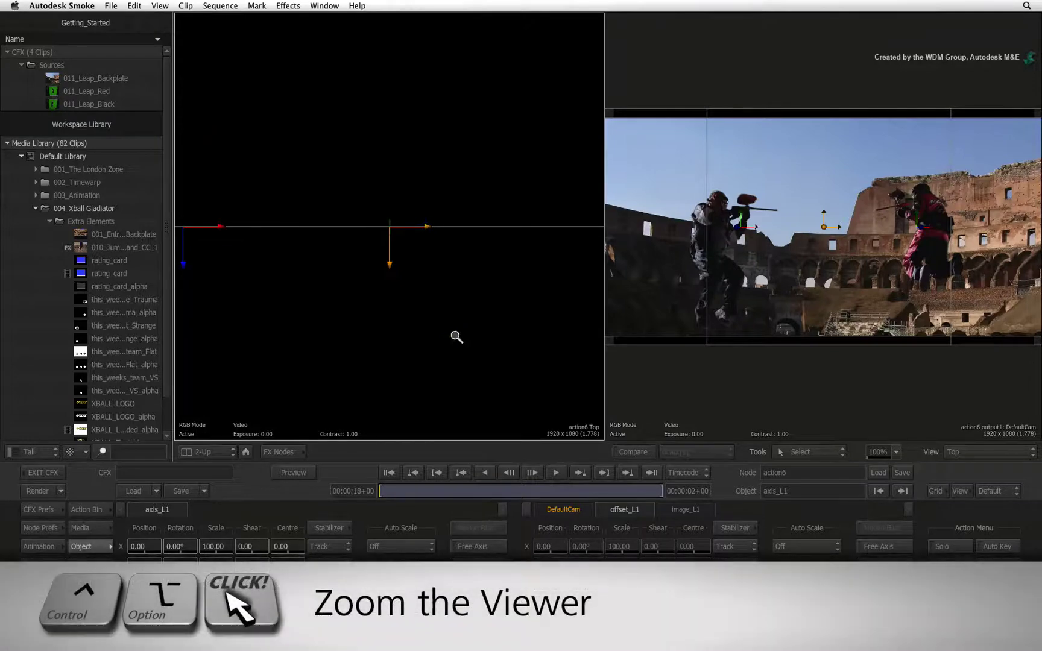
- Zoom out the Top view and set axis_L1's Z position to -656
left_click_drag(505, 314, 404, 340)
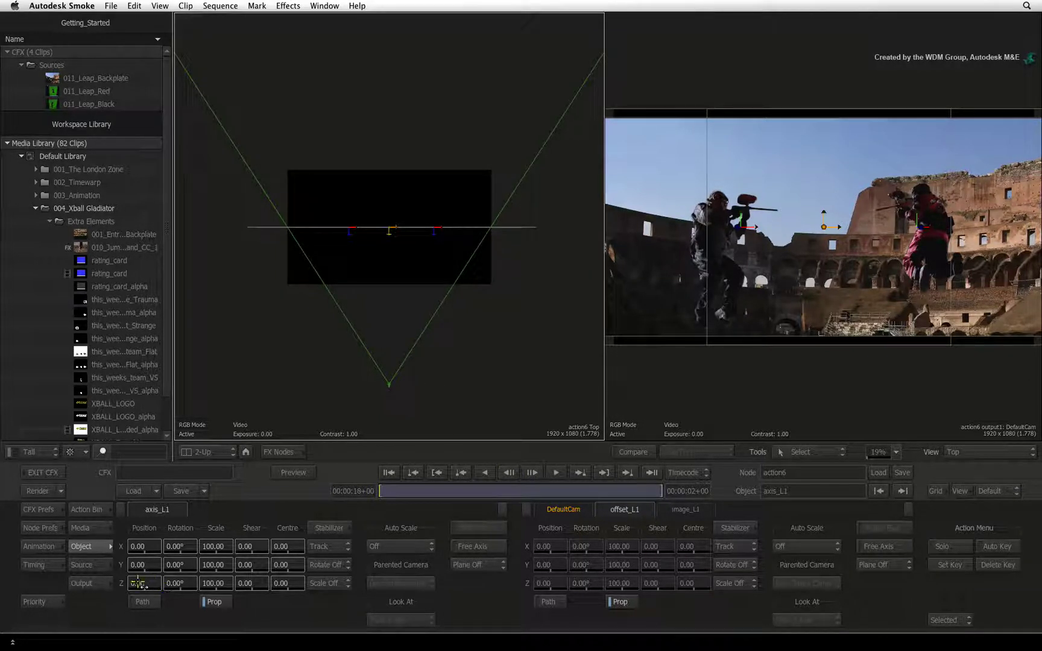
left_click_drag(141, 583, 9, 595)
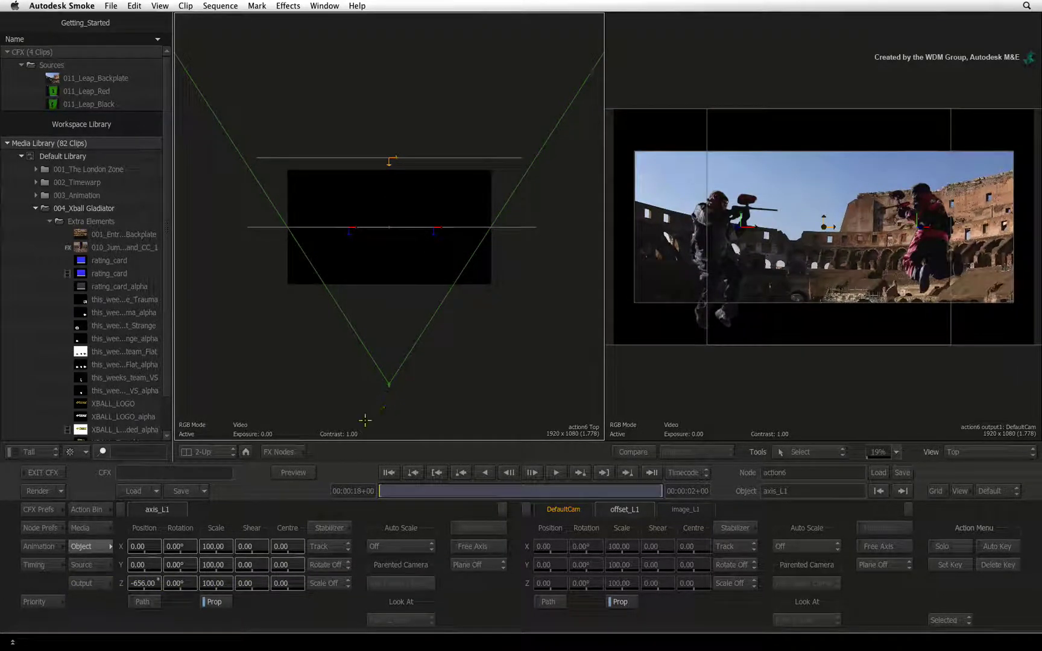
- Set the image_L1 backplate surface to Bicubic
left_click(693, 509)
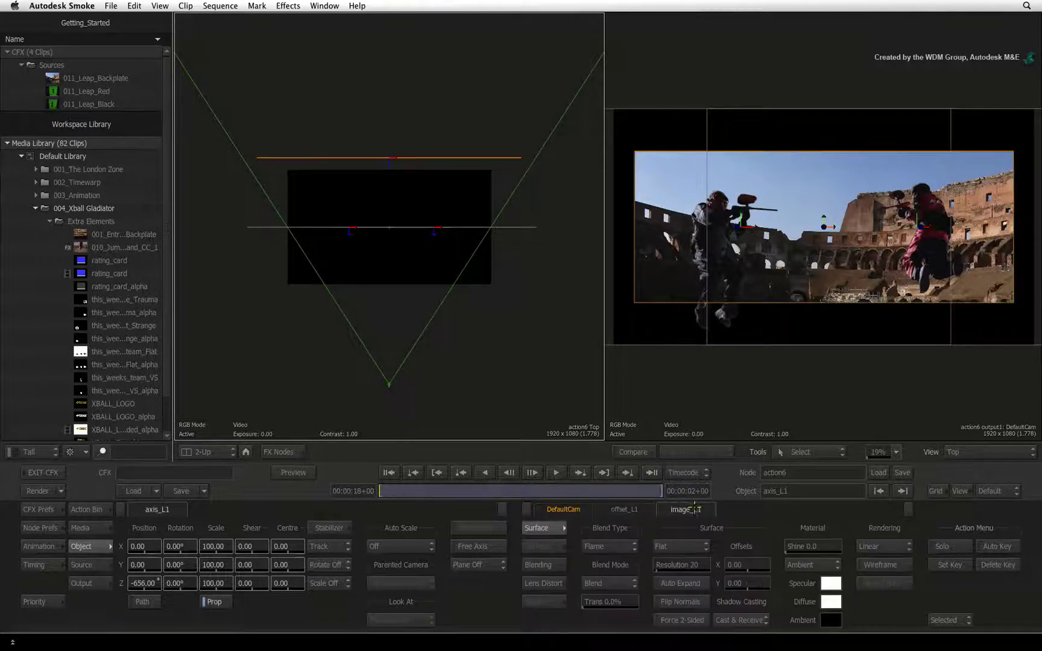
left_click(706, 546)
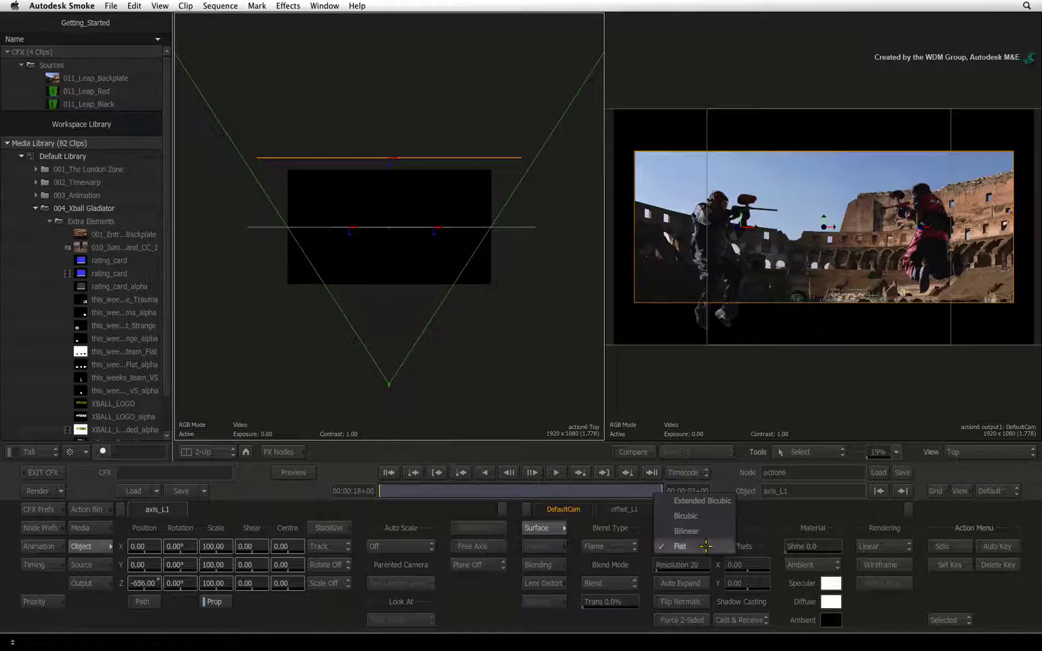
left_click(700, 516)
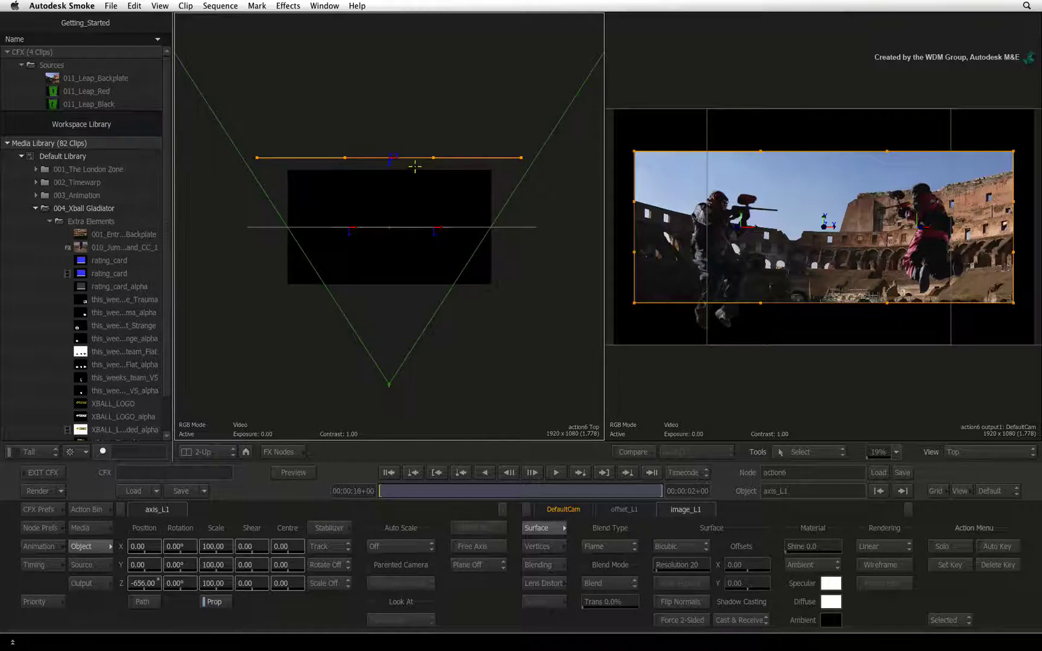
- Select the backplate's two middle vertices and push them to Z -803 to curve it
left_click(454, 158)
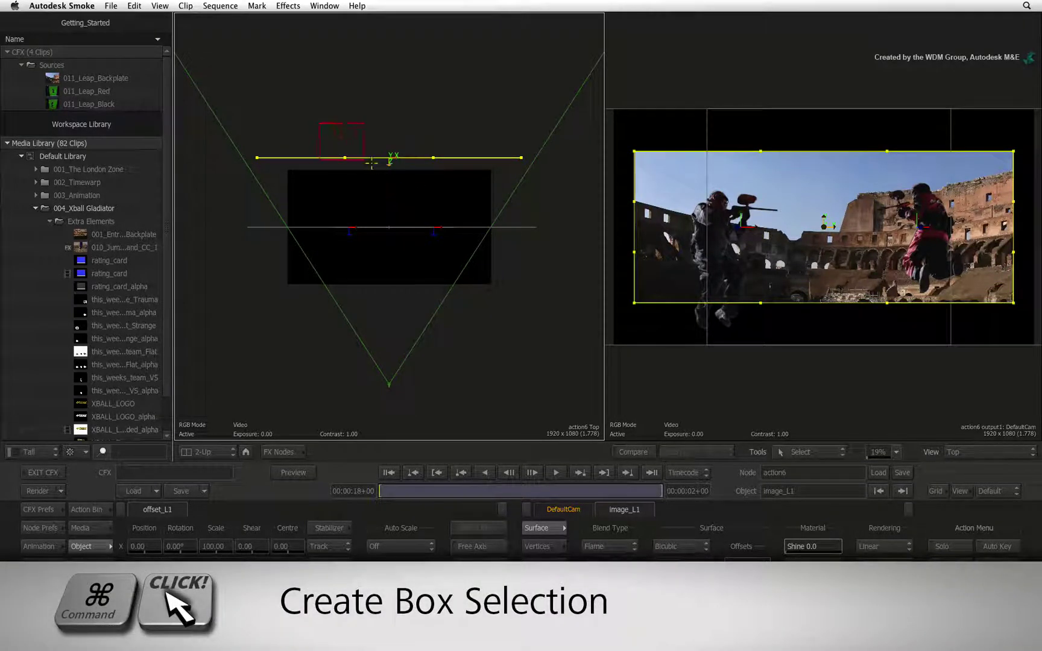
left_click_drag(319, 122, 449, 176)
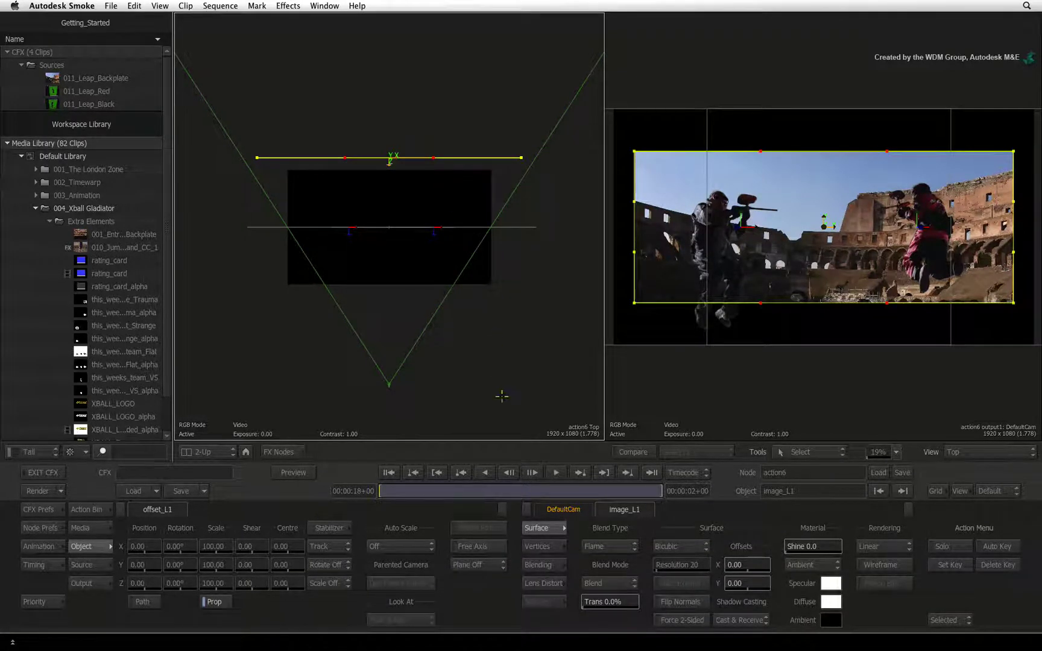
left_click(545, 546)
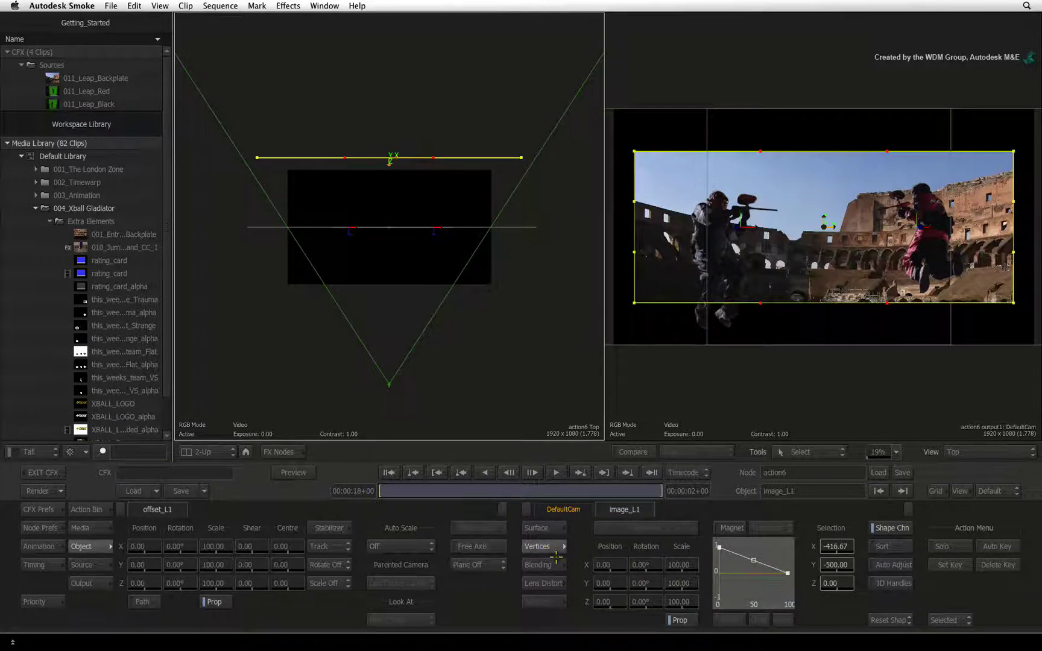
left_click_drag(610, 601, 378, 570)
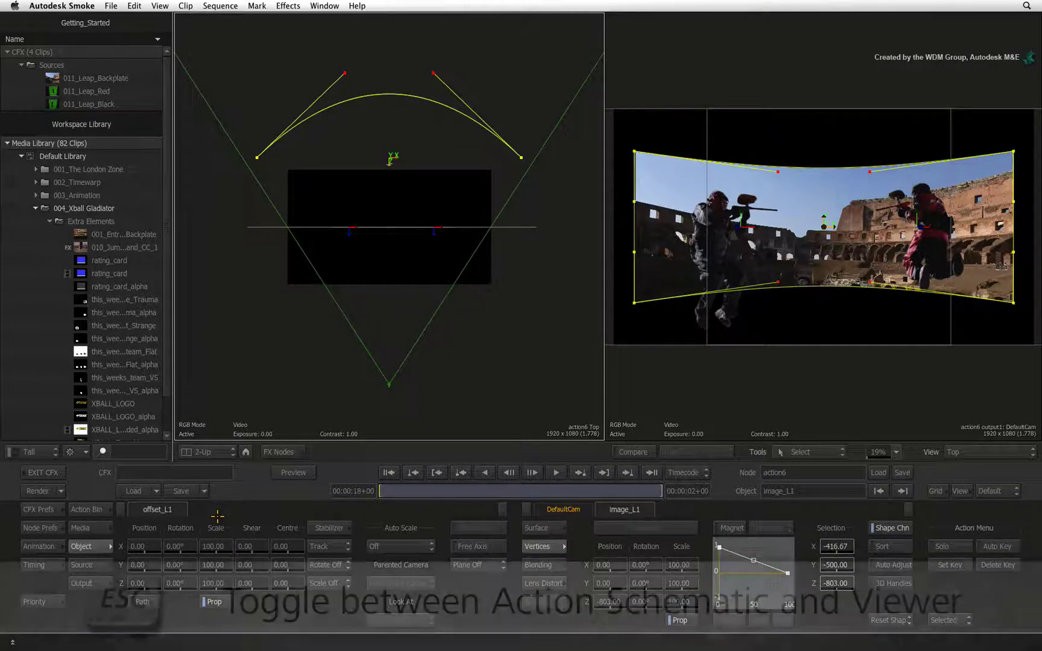
- Back in the Action Schematic, scale axis_L1 to 345 on X, Y and Z
key("Escape")
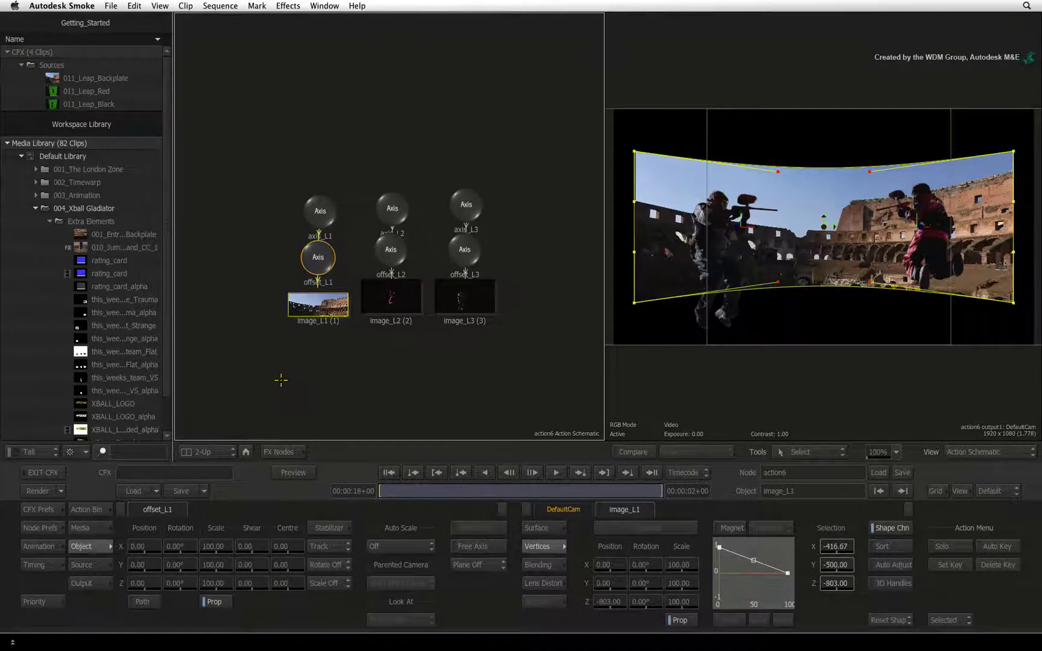
left_click(318, 219)
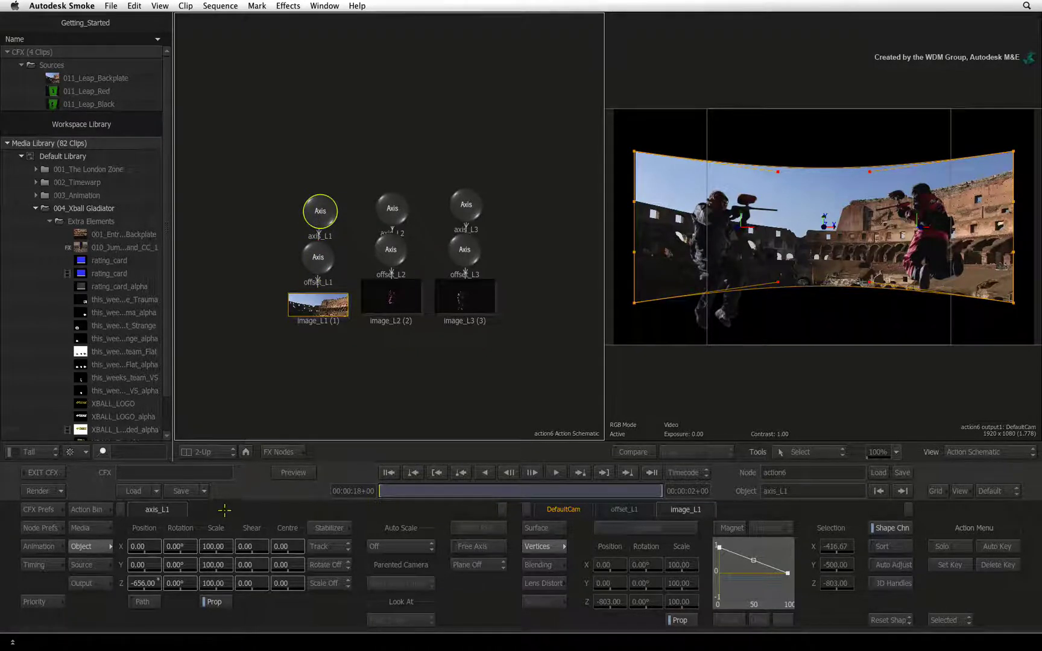
left_click_drag(217, 547, 312, 546)
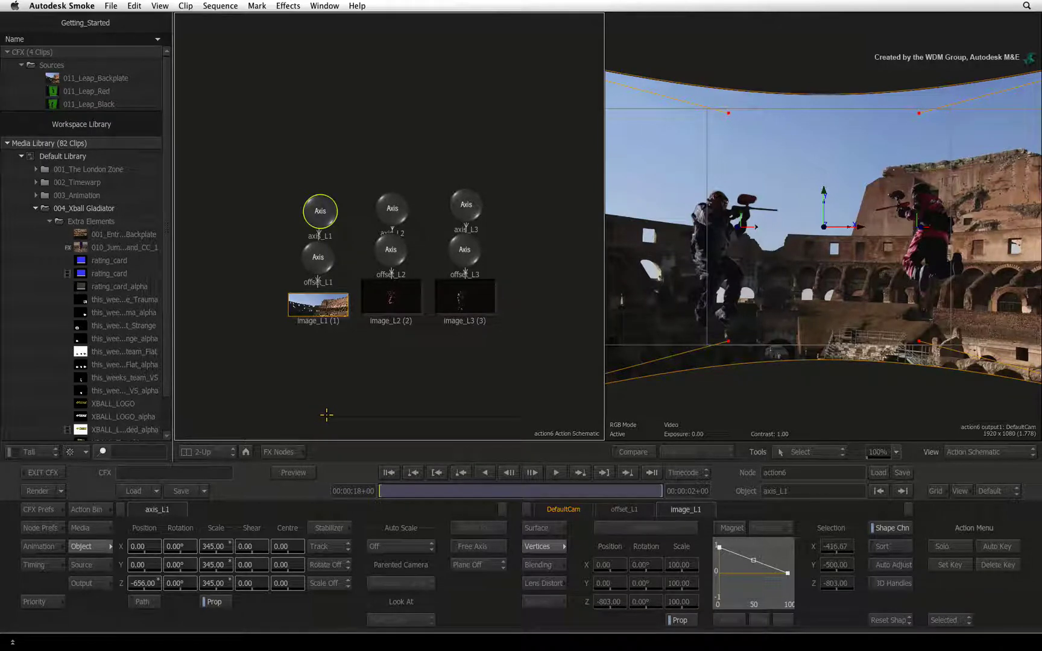
- Switch the right viewer to the Perspective view and widen it
left_click(734, 398)
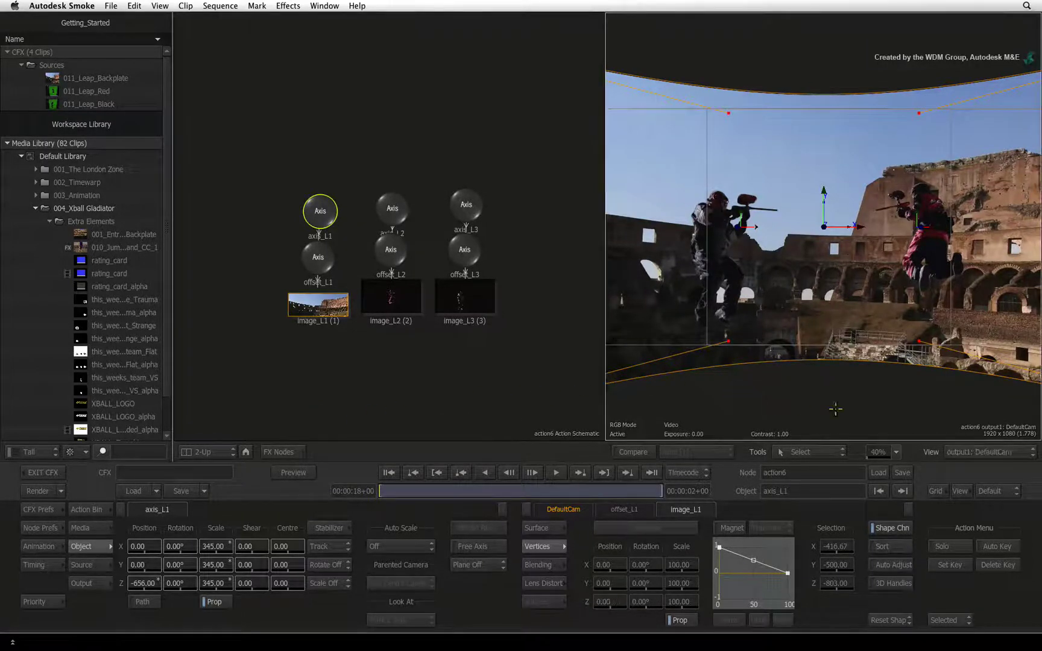
left_click(977, 451)
mouse_move(971, 391)
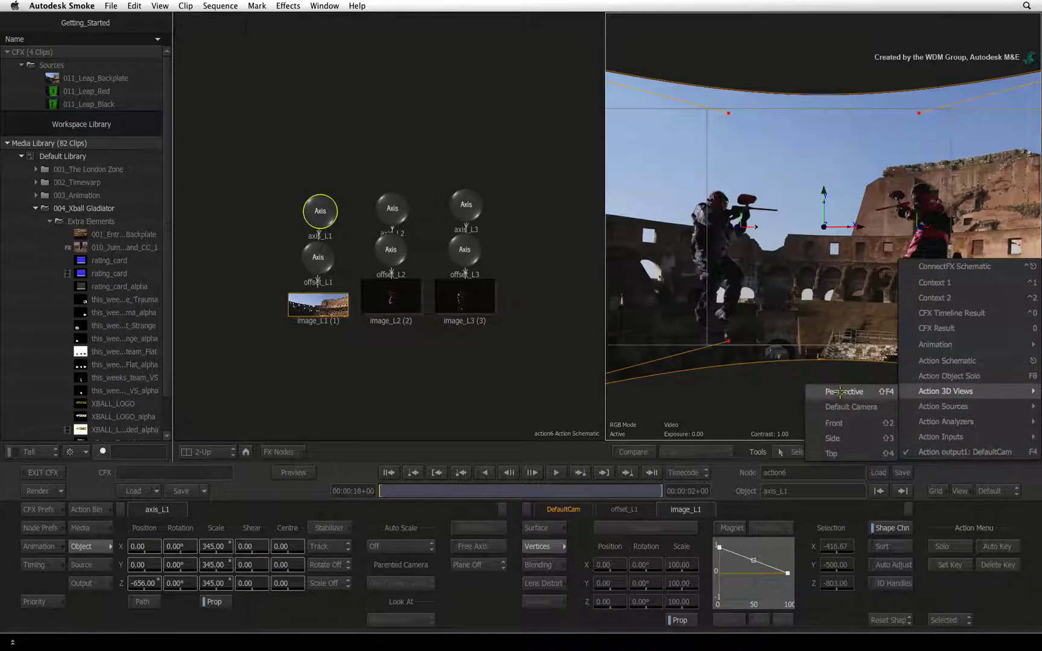
left_click(824, 393)
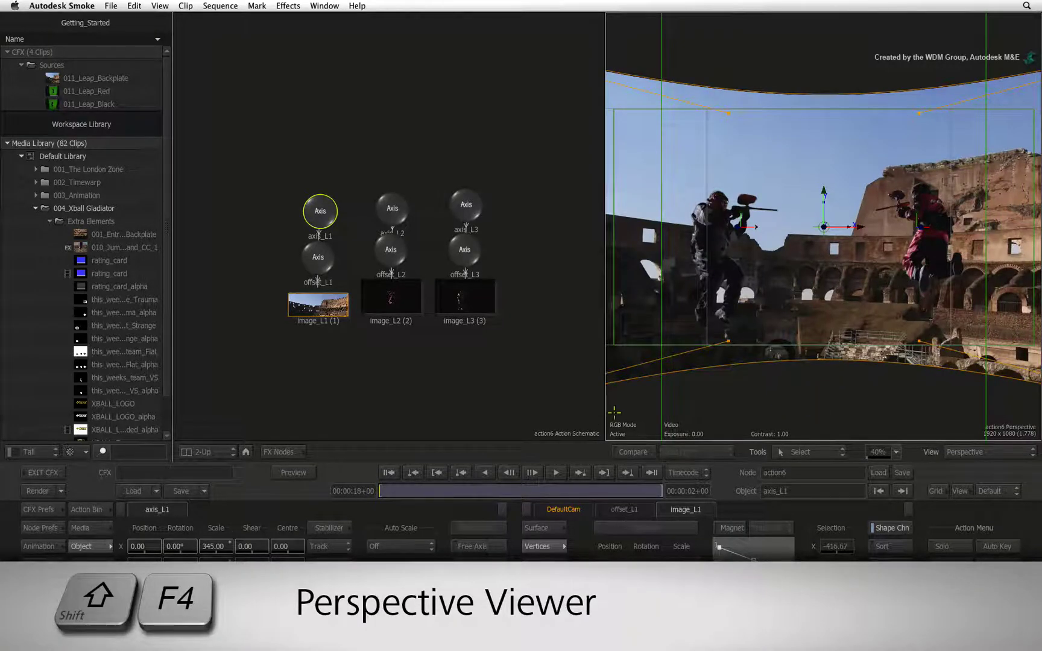
left_click_drag(605, 407, 547, 404)
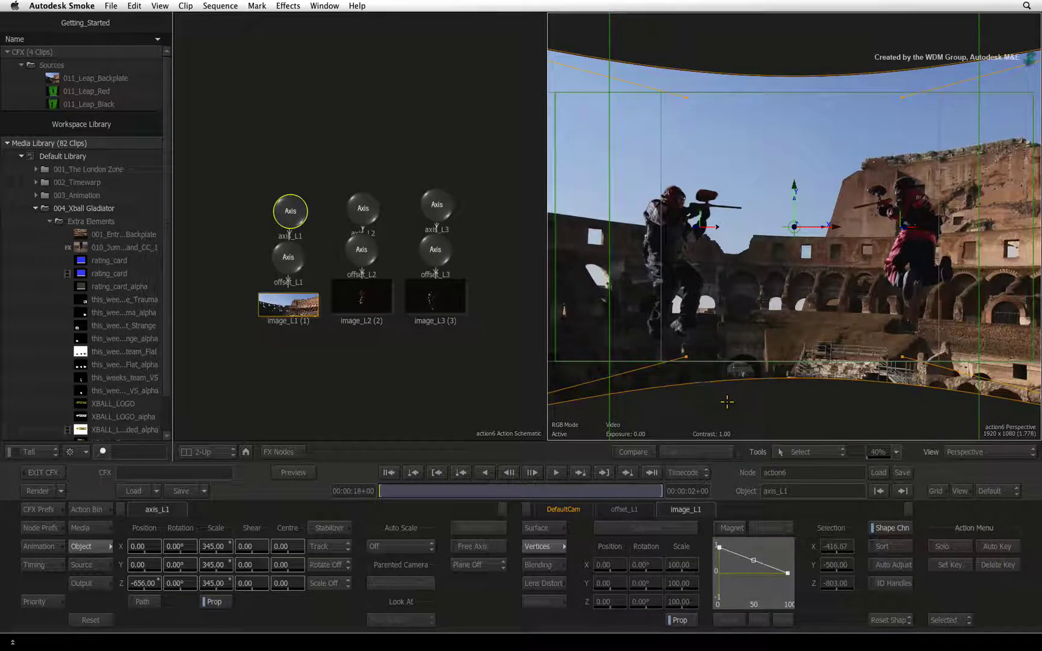
- Orbit the perspective view to reveal the curved backplate behind the gladiator layers
key("alt+o")
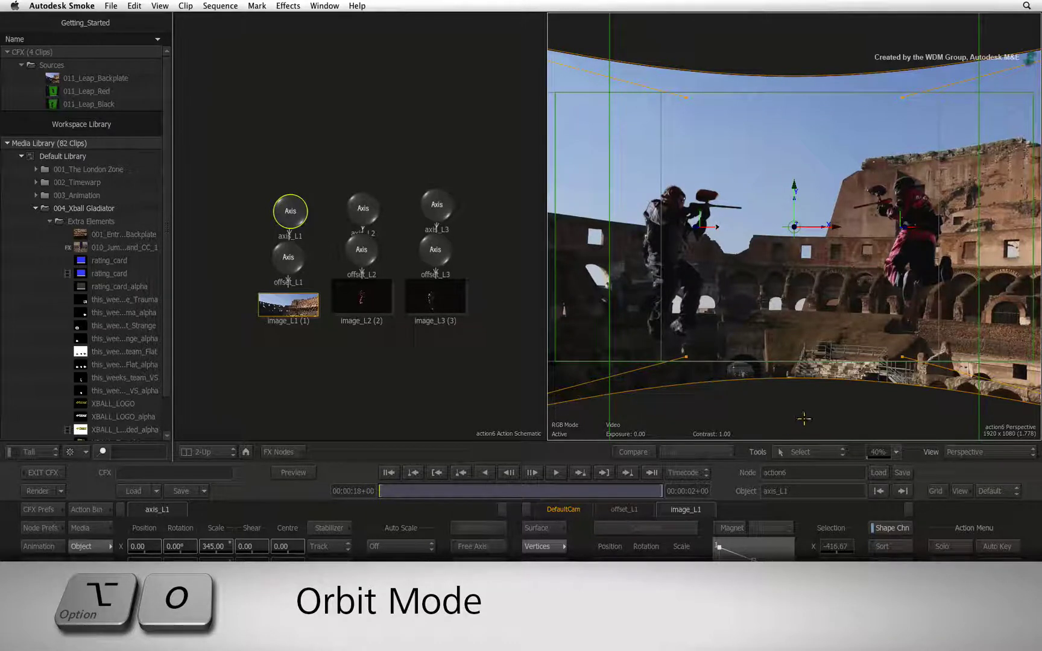
left_click(810, 452)
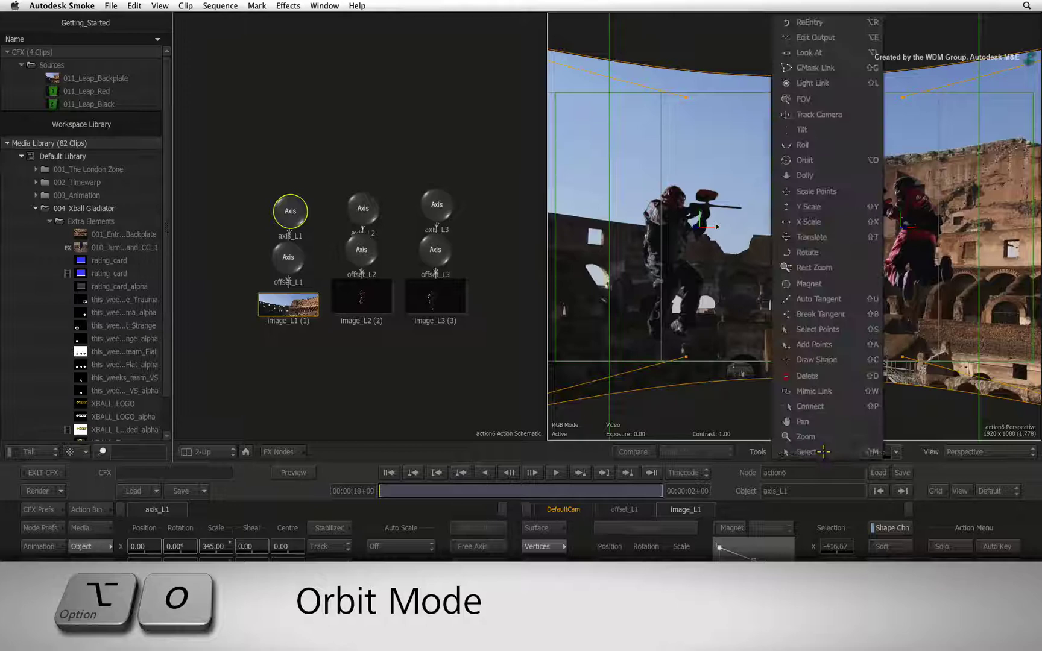
left_click(828, 160)
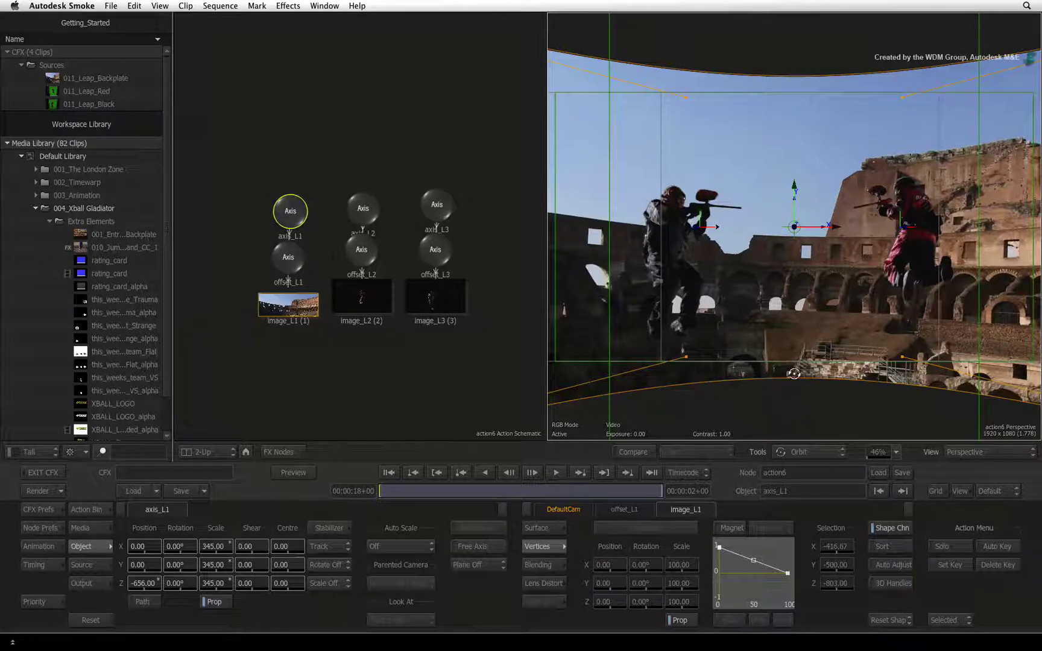
left_click_drag(905, 201, 680, 205)
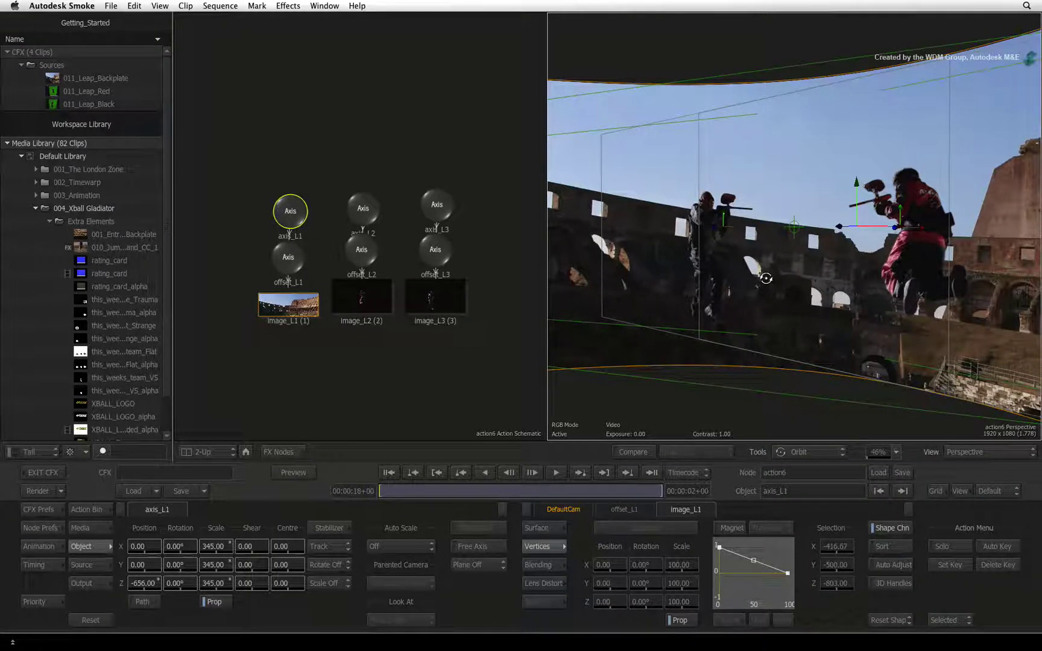
- In the ConnectFX schematic, add a media4 input node to Action and move it above the clips
key("ctrl+Escape")
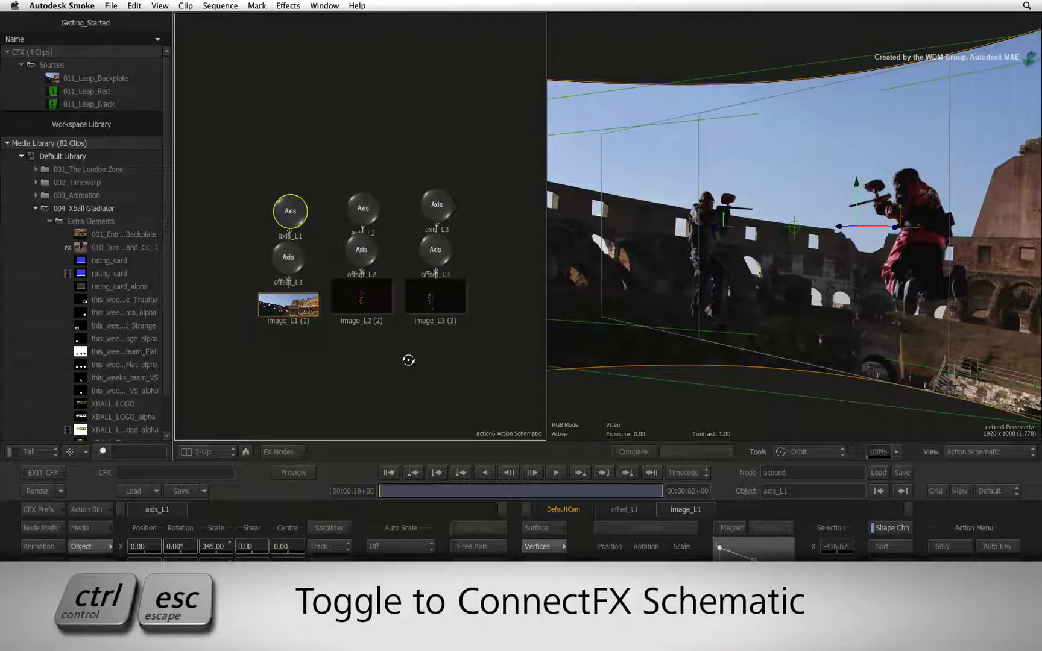
key("ctrl+Escape")
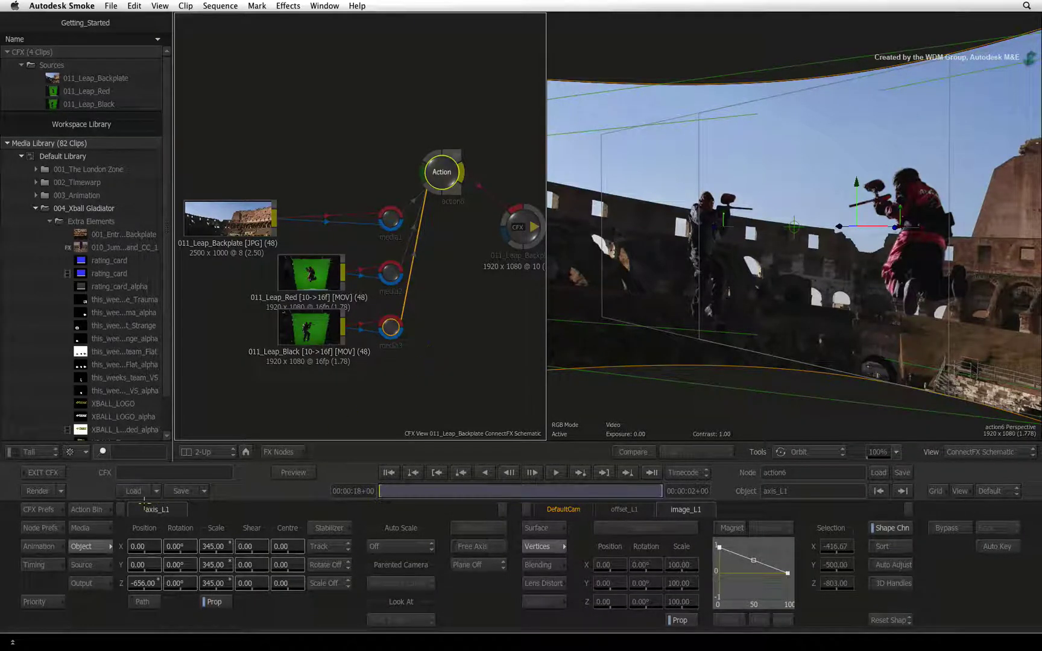
left_click(88, 527)
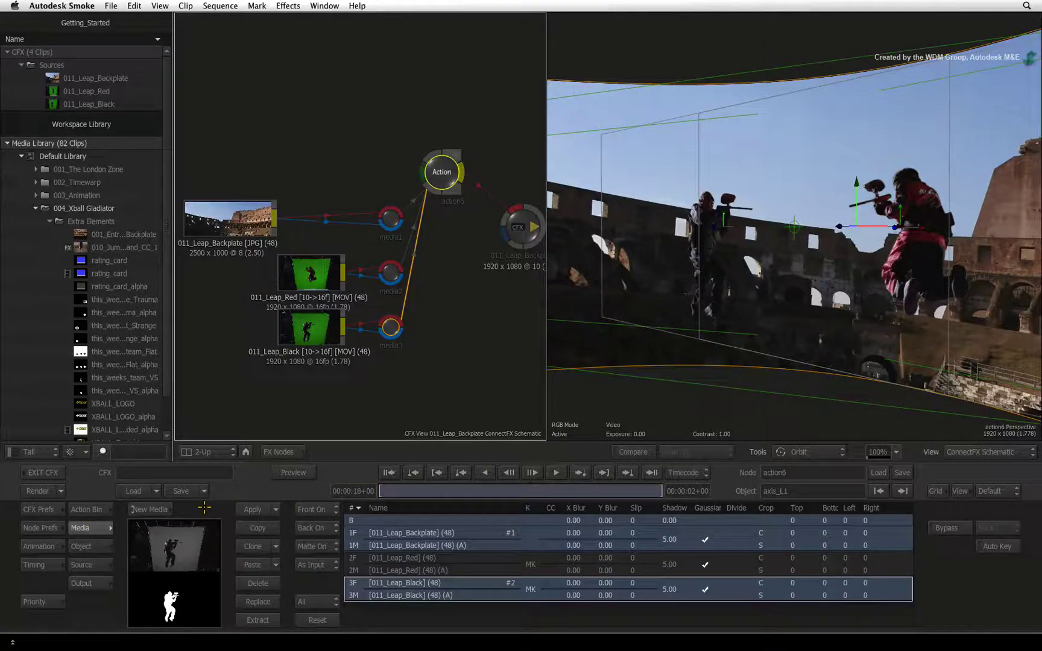
key("ctrl+n")
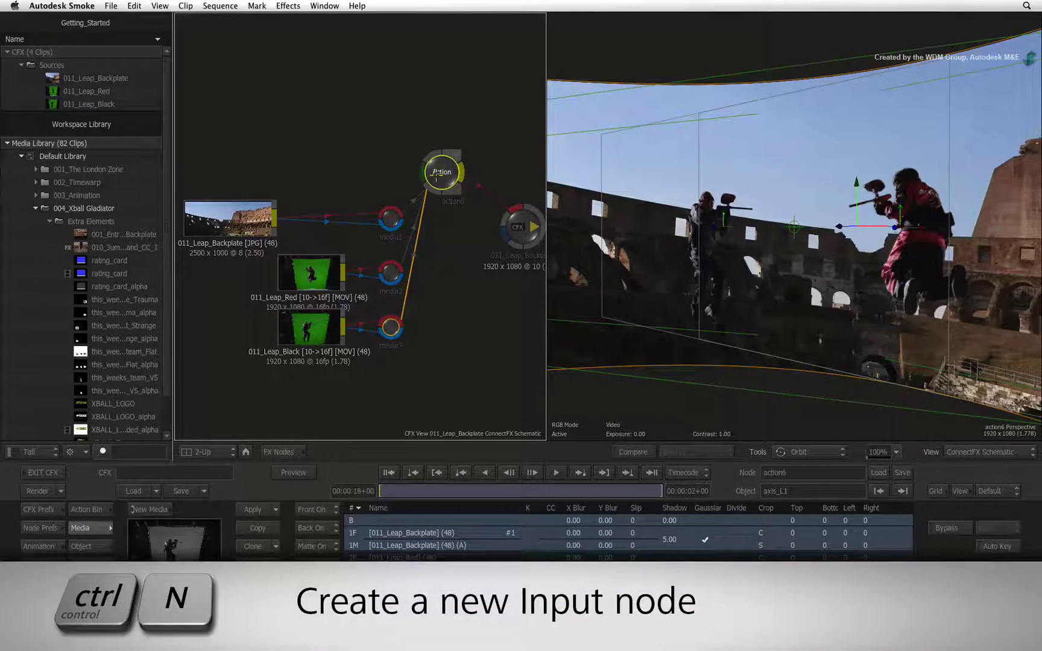
left_click(441, 175)
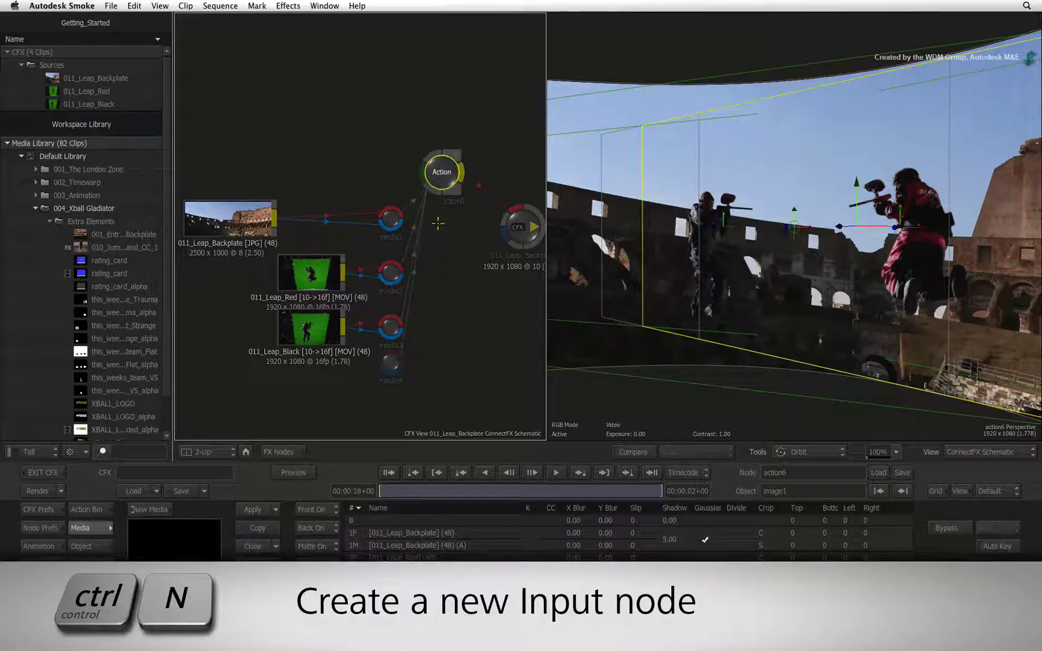
left_click(391, 365)
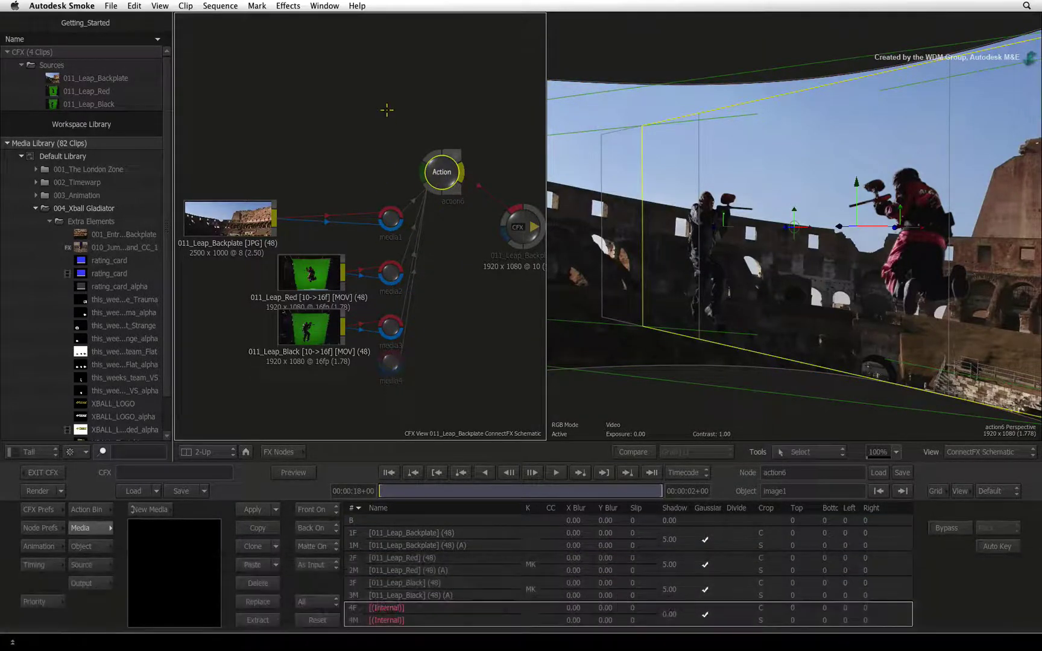
left_click_drag(385, 111, 379, 139)
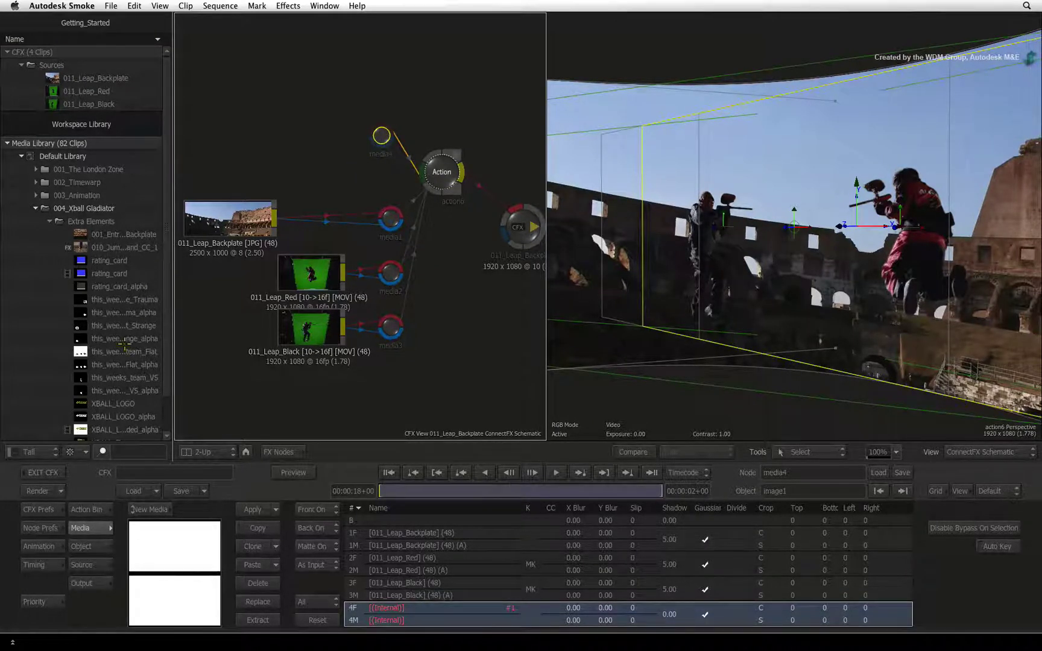
- Bring in XBALL_LOGO_embedded_alpha and connect its image and matte outputs to the Action node
left_click_drag(80, 429, 280, 128)
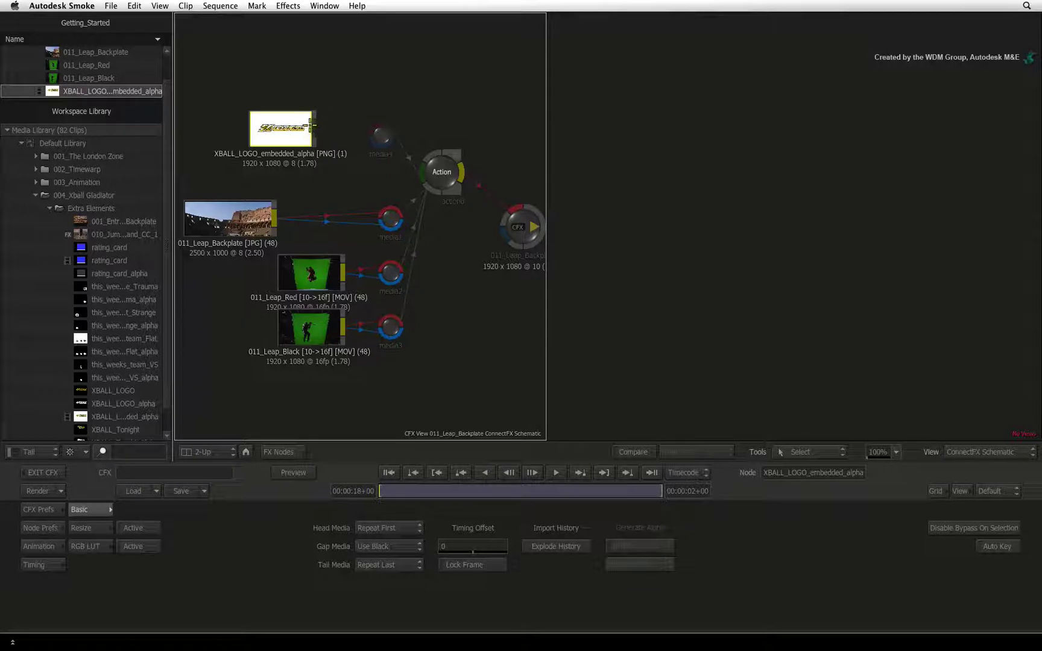
left_click_drag(314, 124, 373, 122)
left_click_drag(315, 133, 379, 140)
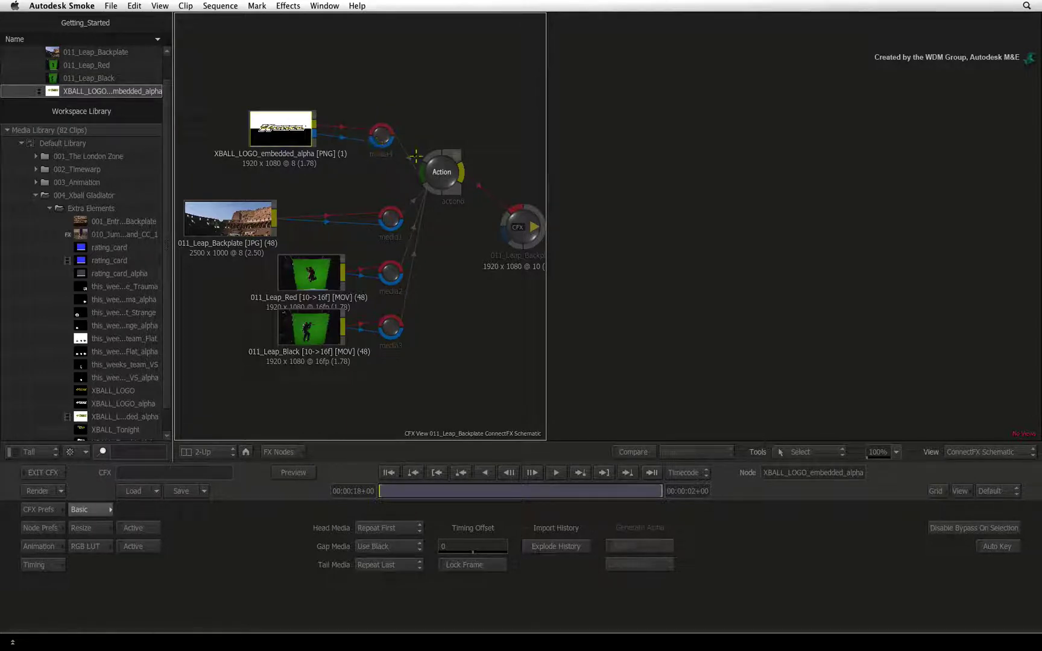
left_click(440, 173)
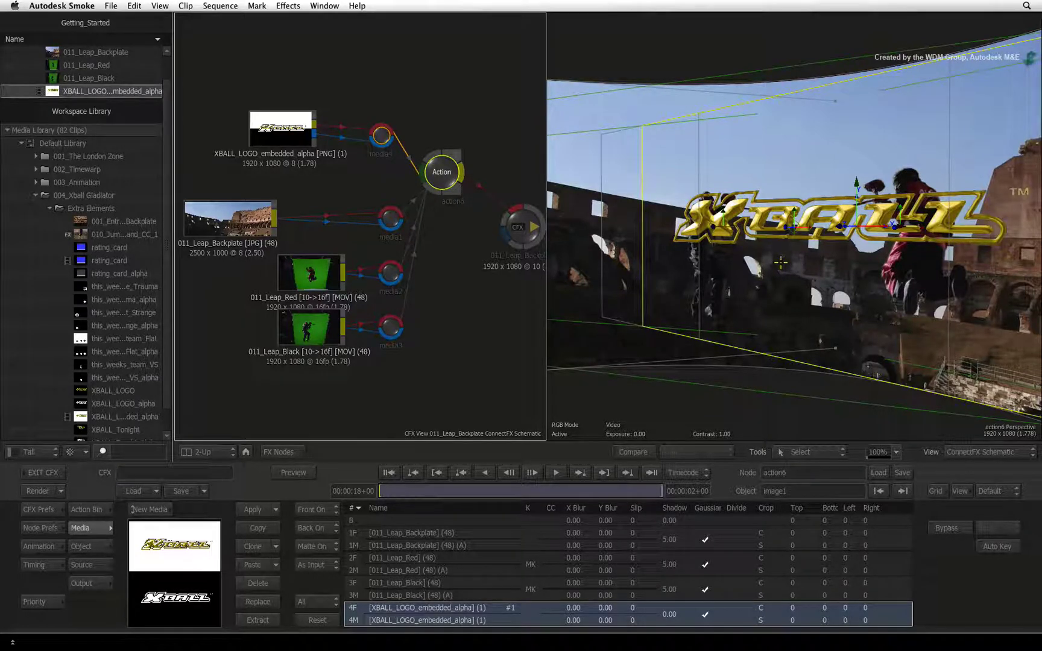
- Show the Result Viewer beside the Action schematic, panned to frame axis1 and image1 (4)
key("F4")
key("F4")
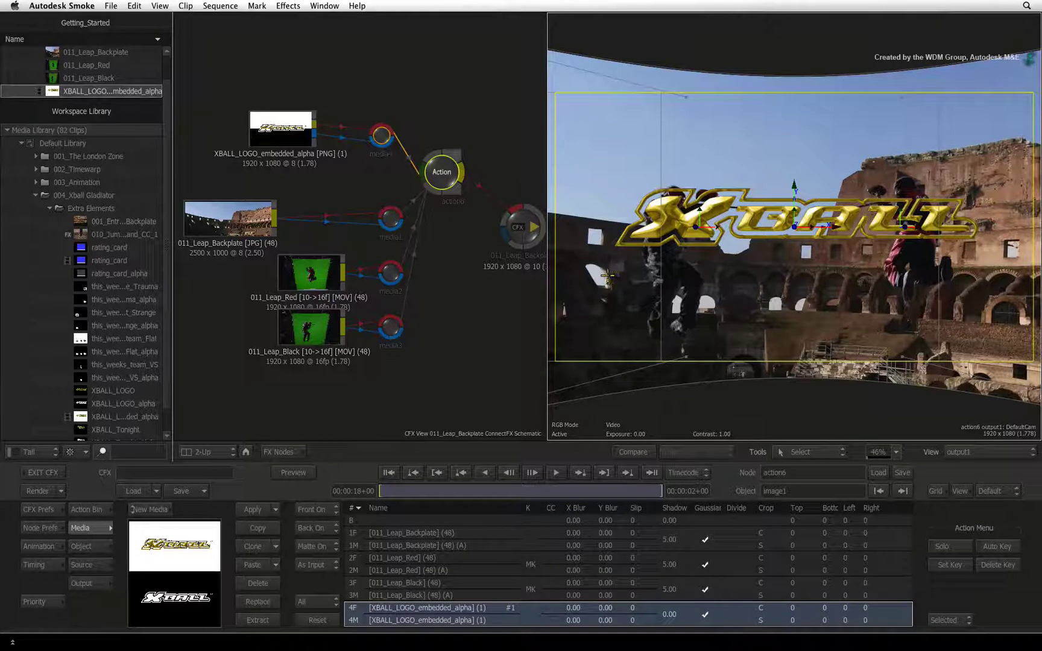
key("Escape")
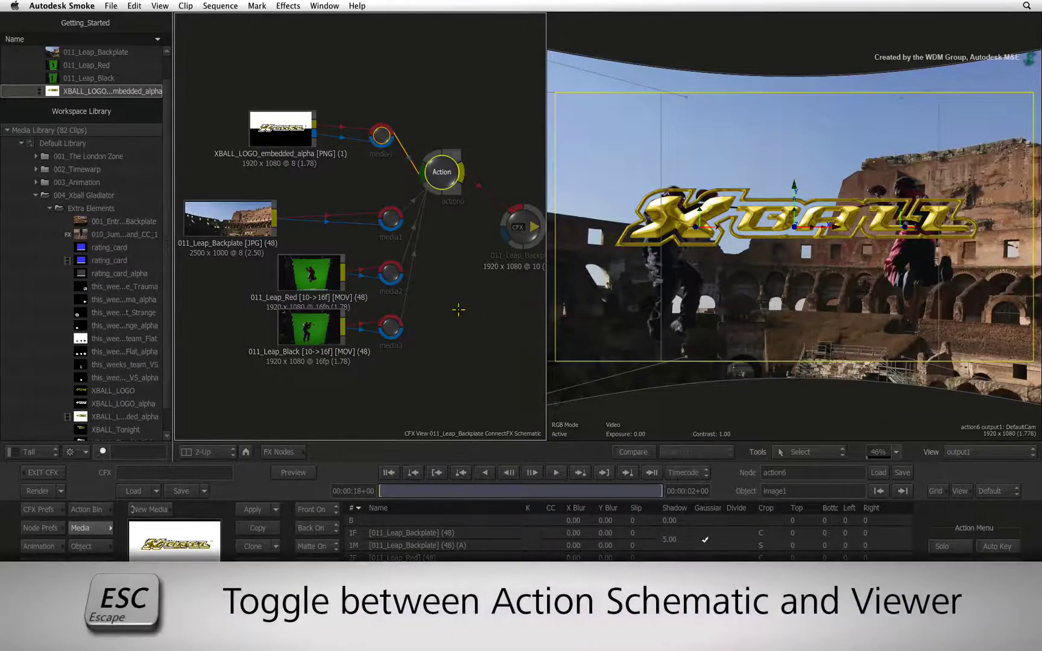
key("Escape")
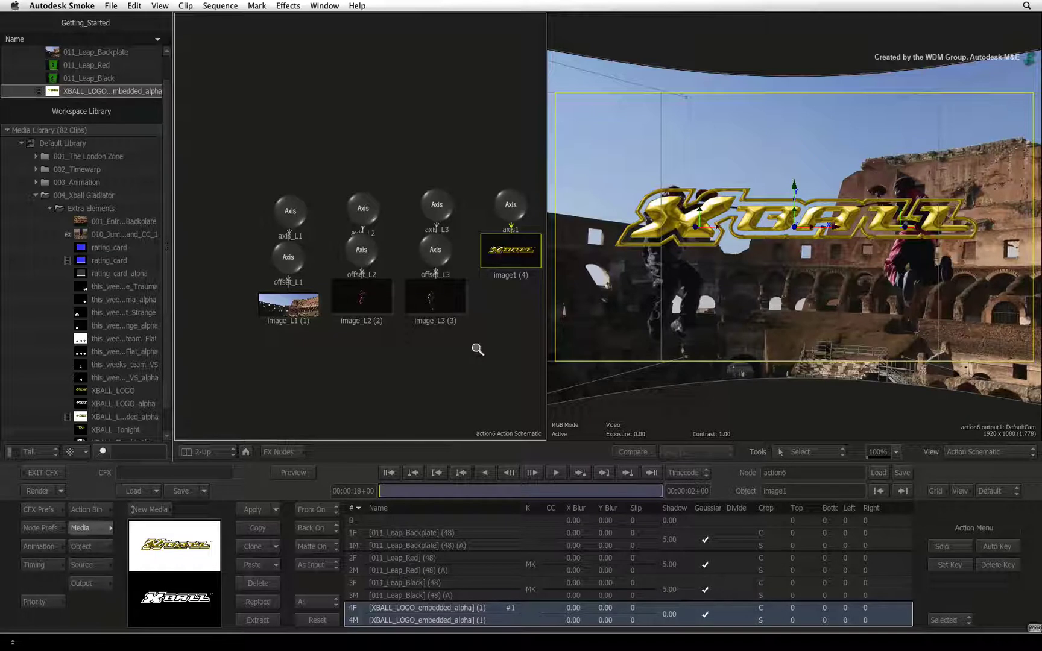
middle_click(477, 349)
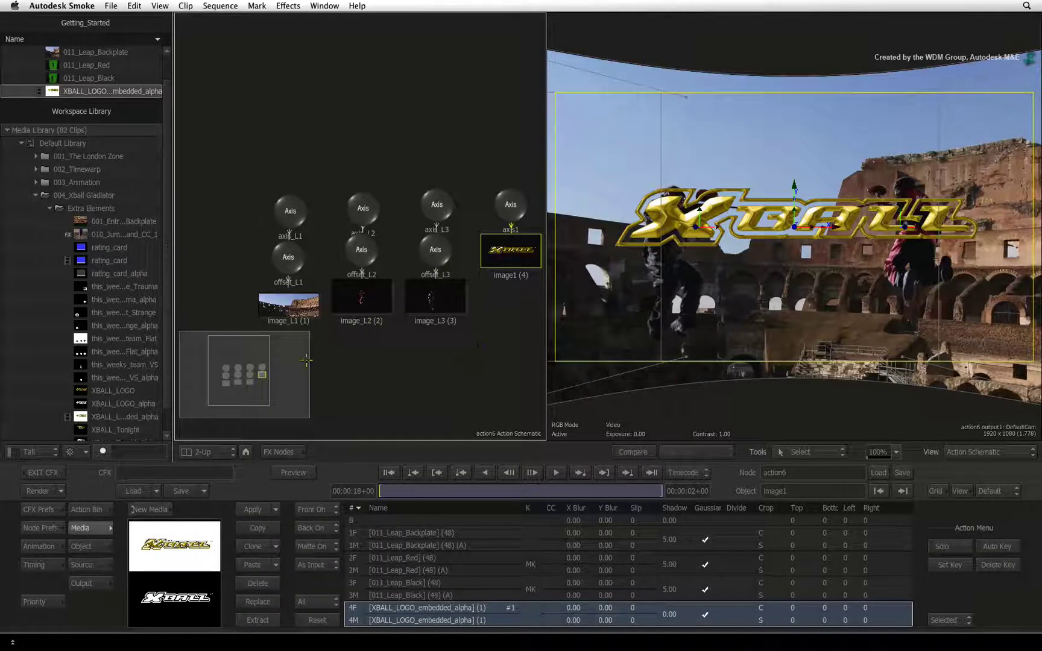
left_click_drag(241, 357, 251, 358)
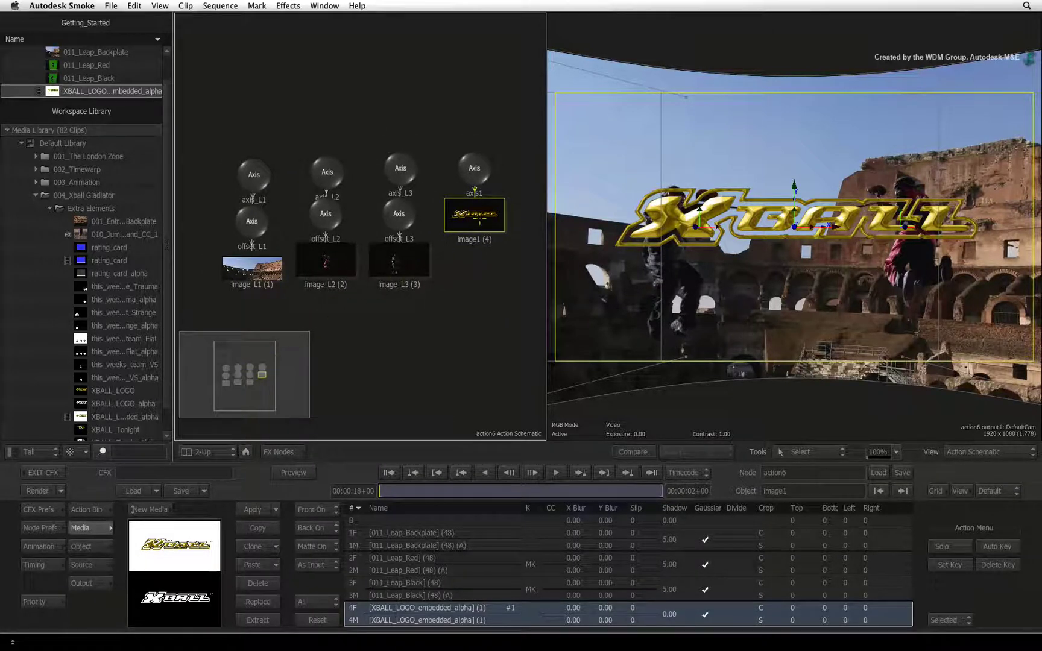
- Position the XBALL logo's axis1 at Z -166 and Y 208
left_click(476, 168)
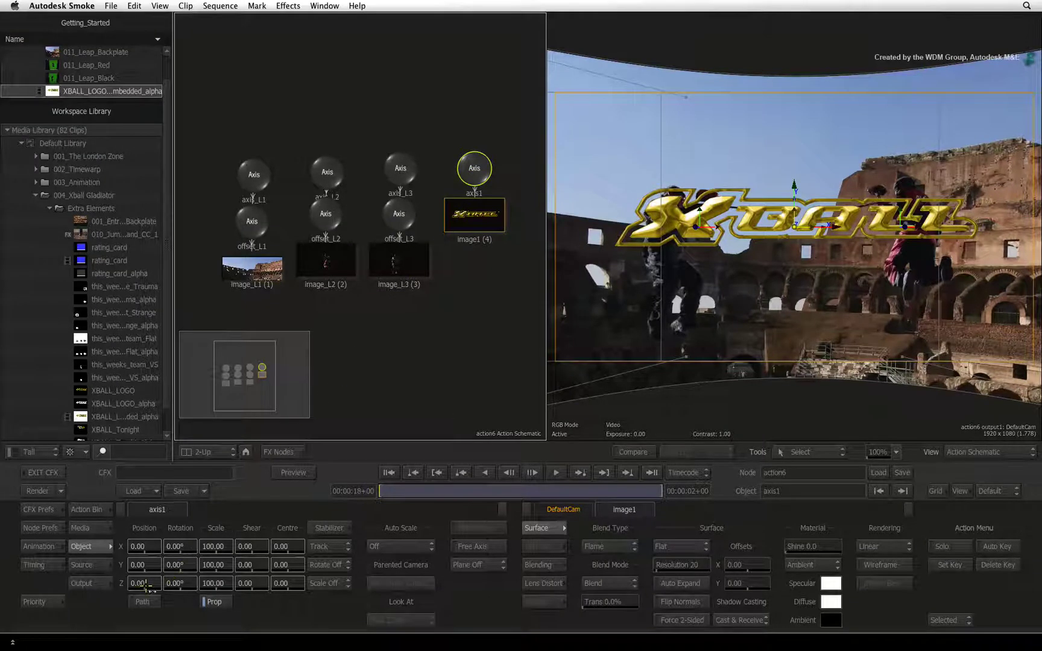
left_click_drag(147, 583, 77, 570)
left_click_drag(145, 565, 217, 553)
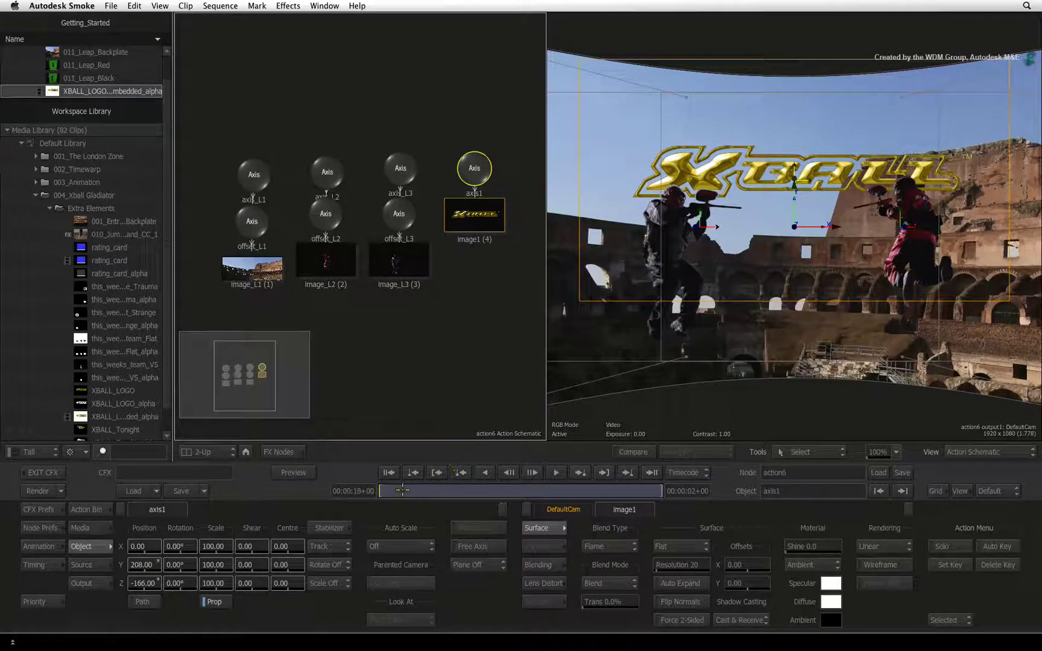
- Play the clip to check the composite, then stop and return to the first frame
left_click(531, 472)
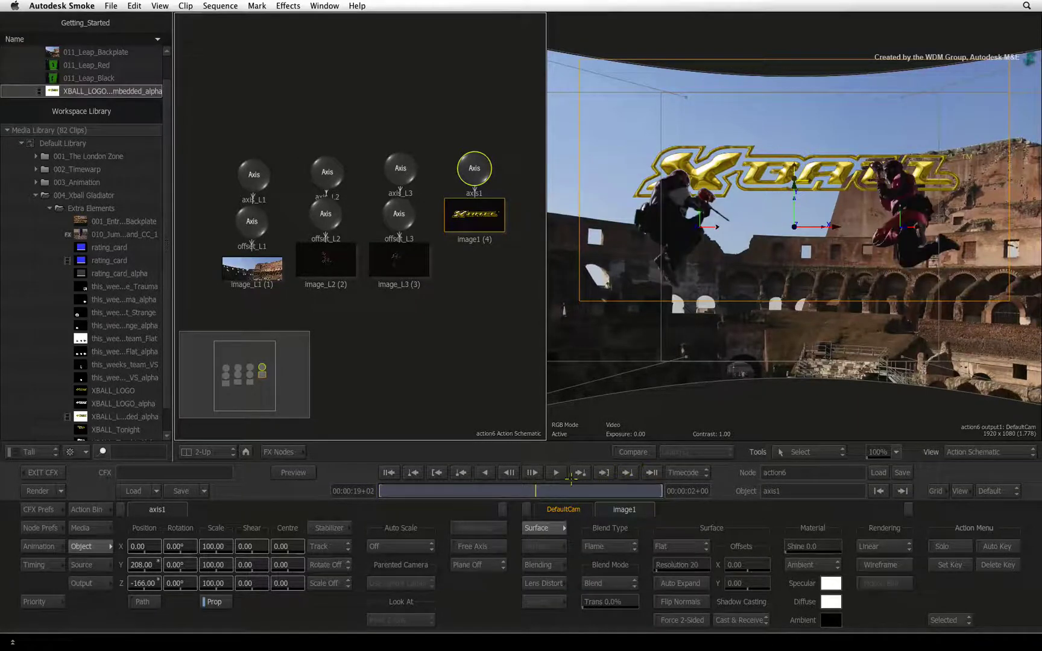
left_click(387, 473)
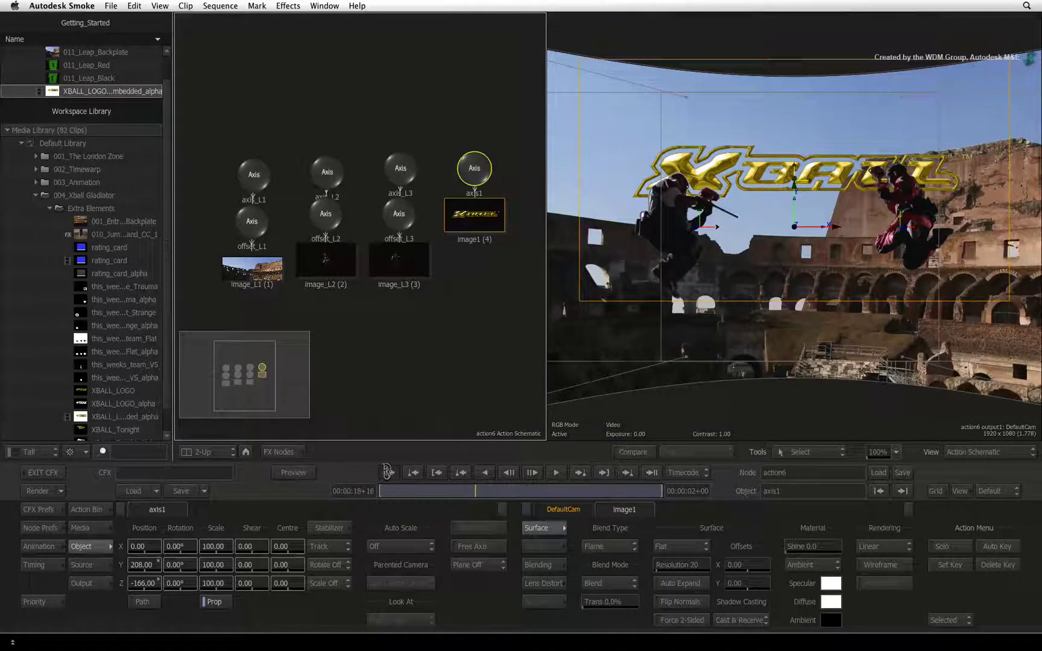
left_click(387, 472)
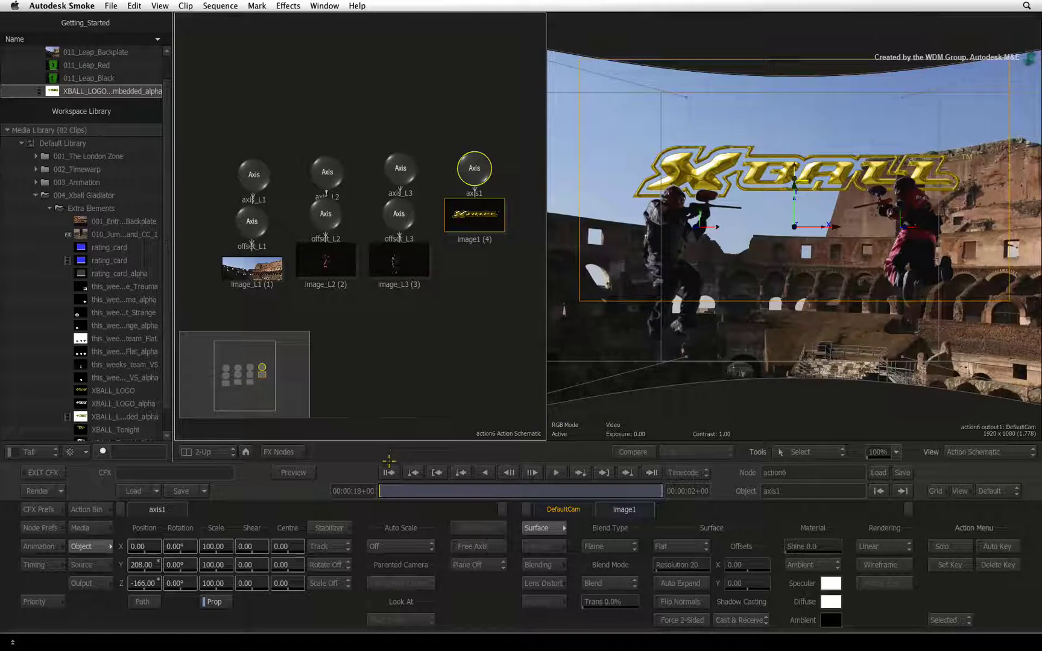
- From the Action Bin, open the import browser listing the 3DS model files
left_click(90, 509)
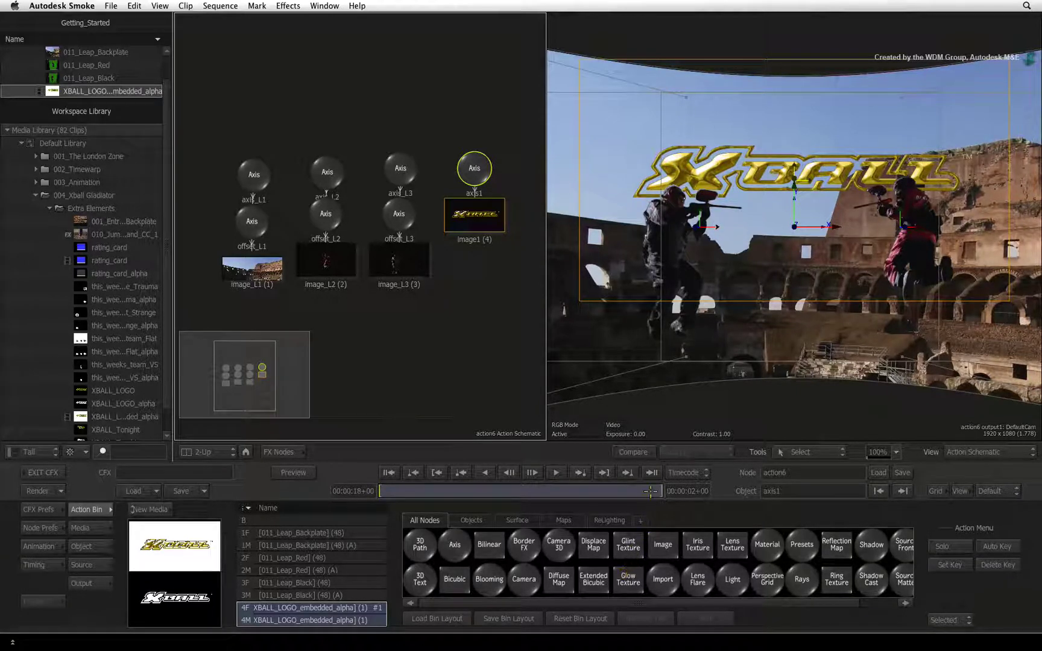
left_click(678, 397)
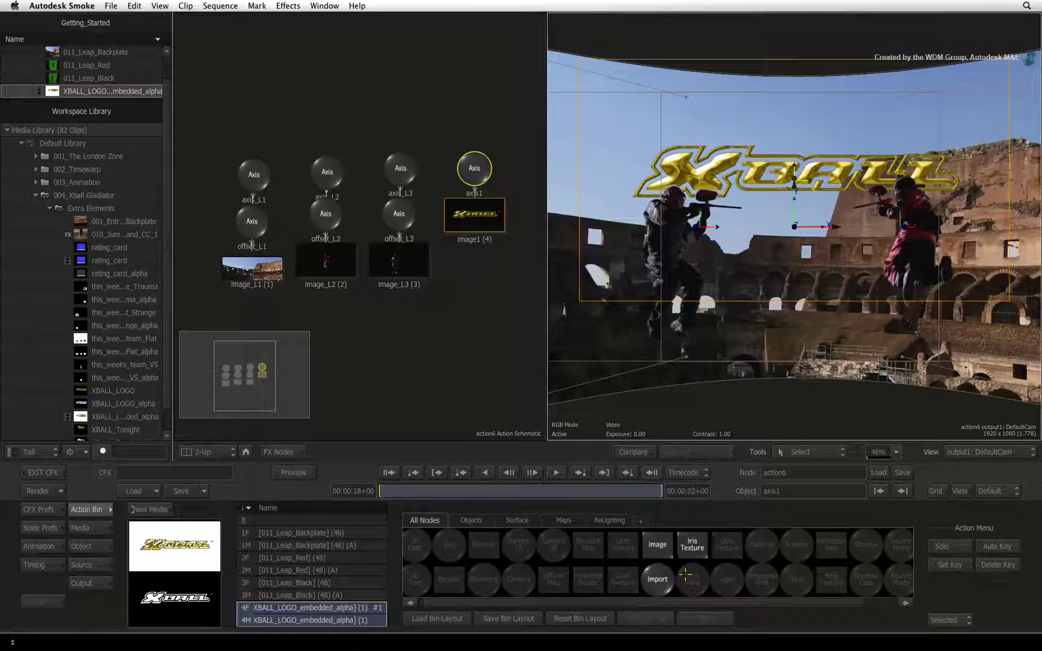
left_click(654, 577)
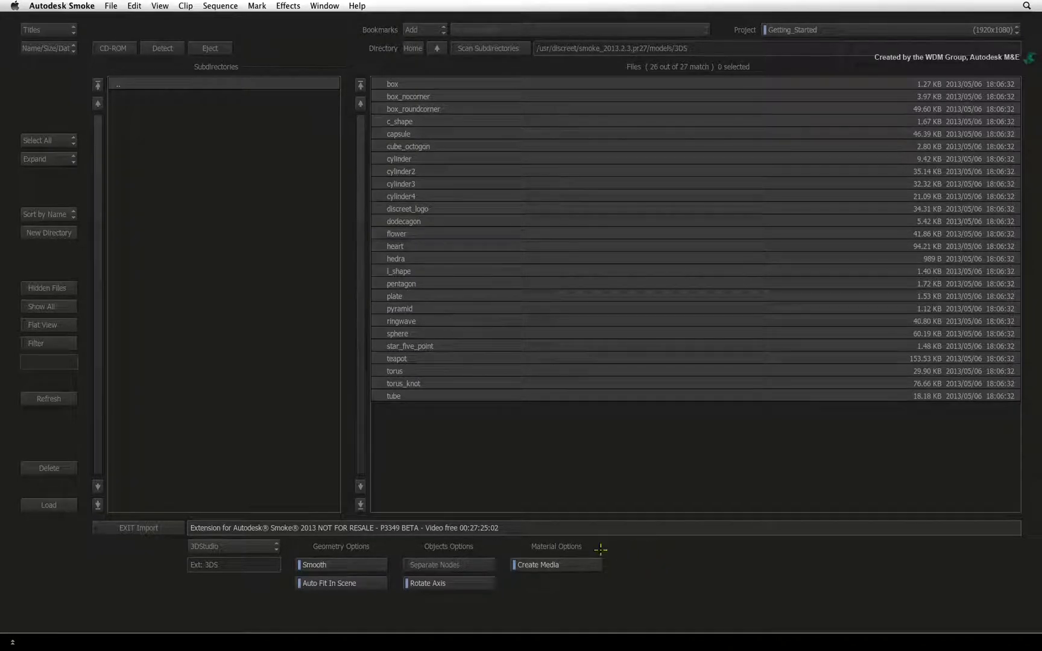
- Set the import format to Photoshop and go up to the root directory
left_click(268, 546)
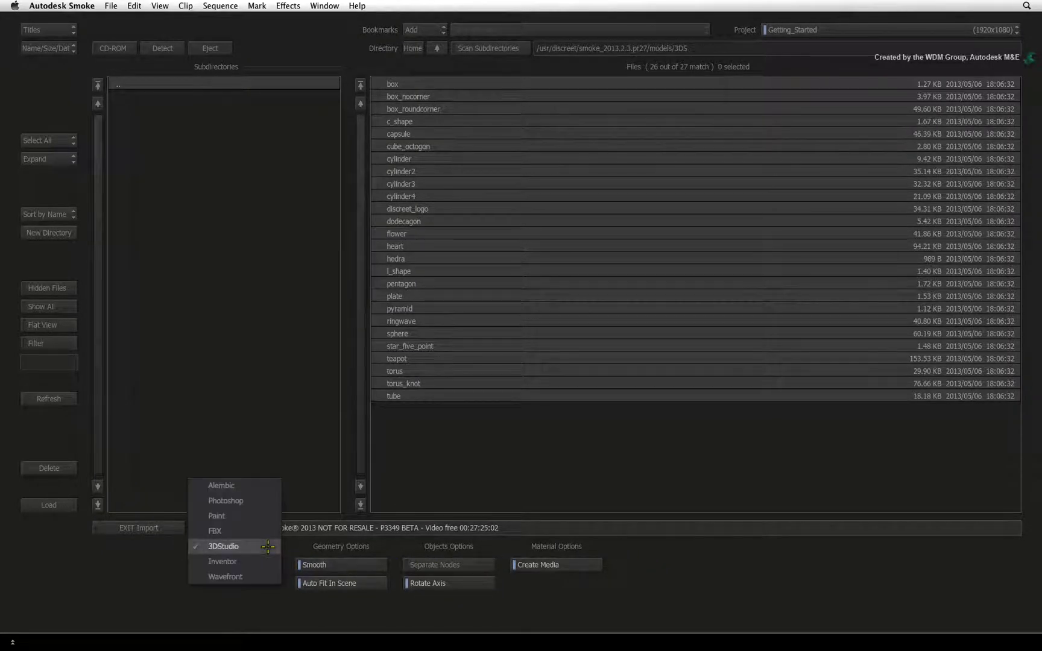
left_click(266, 500)
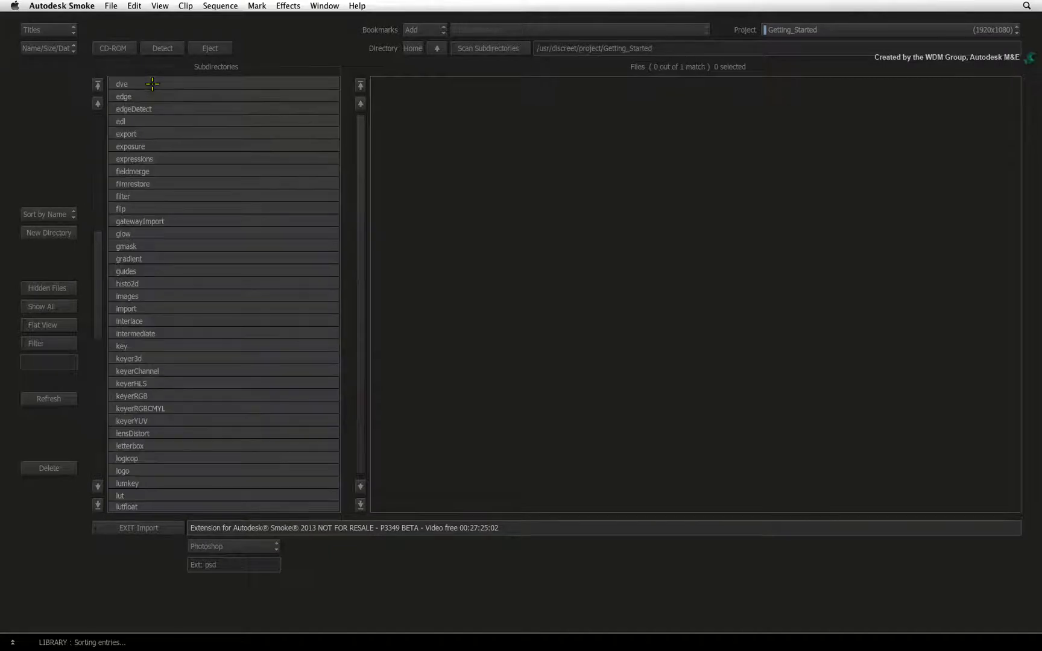
left_click(437, 49)
left_click(437, 48)
left_click(437, 48)
left_click(437, 49)
- Browse to Volumes/SmokeTraining/Getting_Started_2013_ext1/004_Xball Gladiator/Extra Elements and import this_weeks_team
double_click(136, 170)
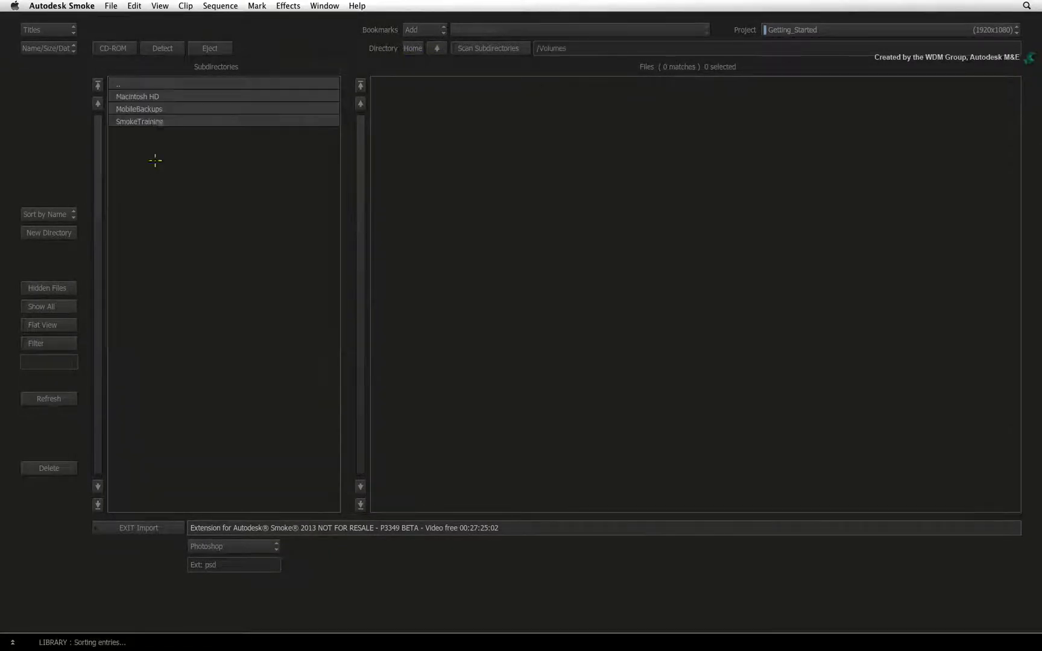
double_click(159, 118)
double_click(173, 158)
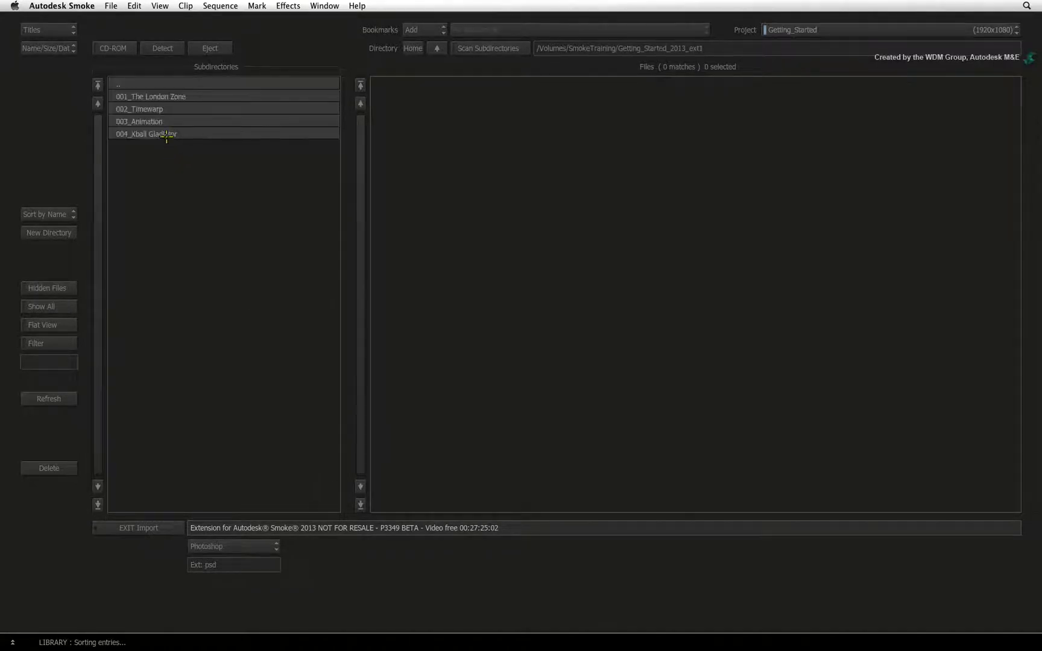
double_click(167, 134)
double_click(157, 97)
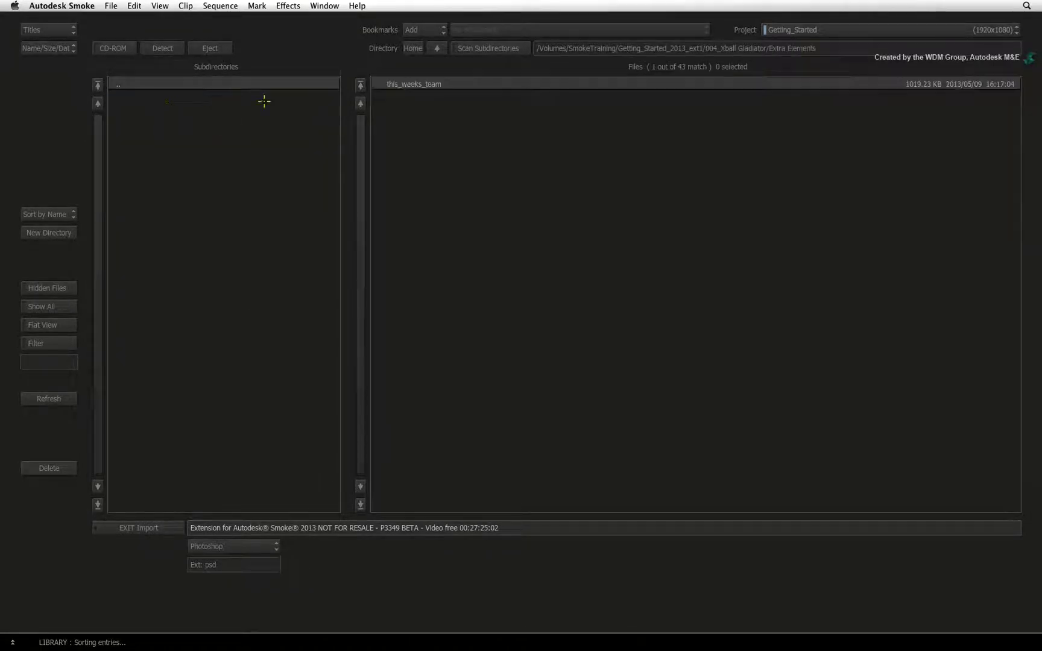
left_click(458, 84)
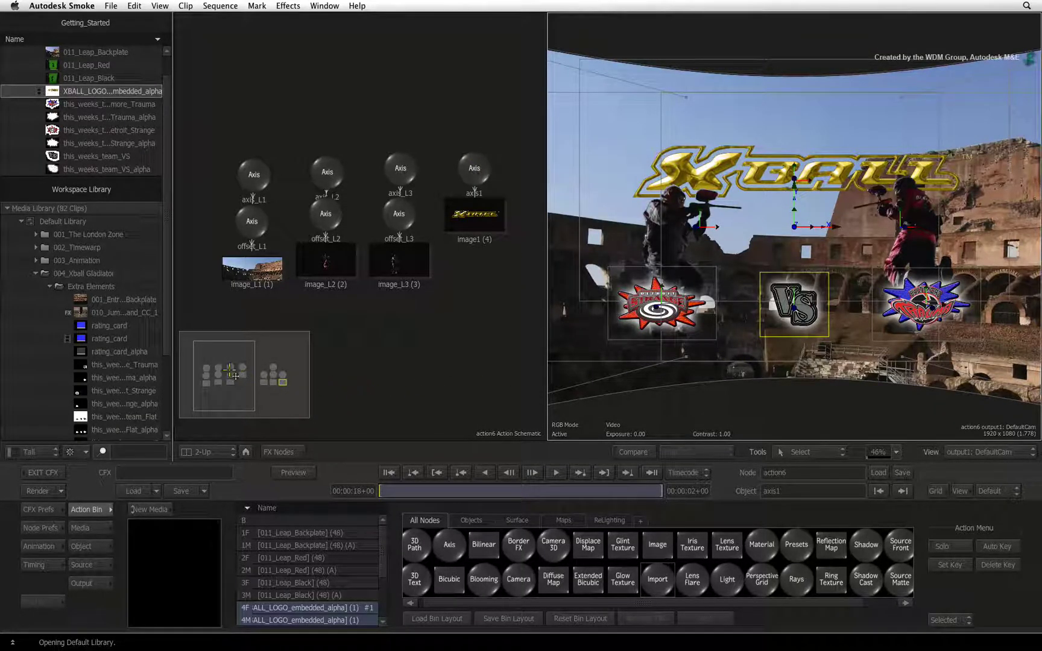
- Pan the schematic to the imported this_weeks_team nodes and select a team-logo clip in Sources
left_click_drag(231, 370, 269, 369)
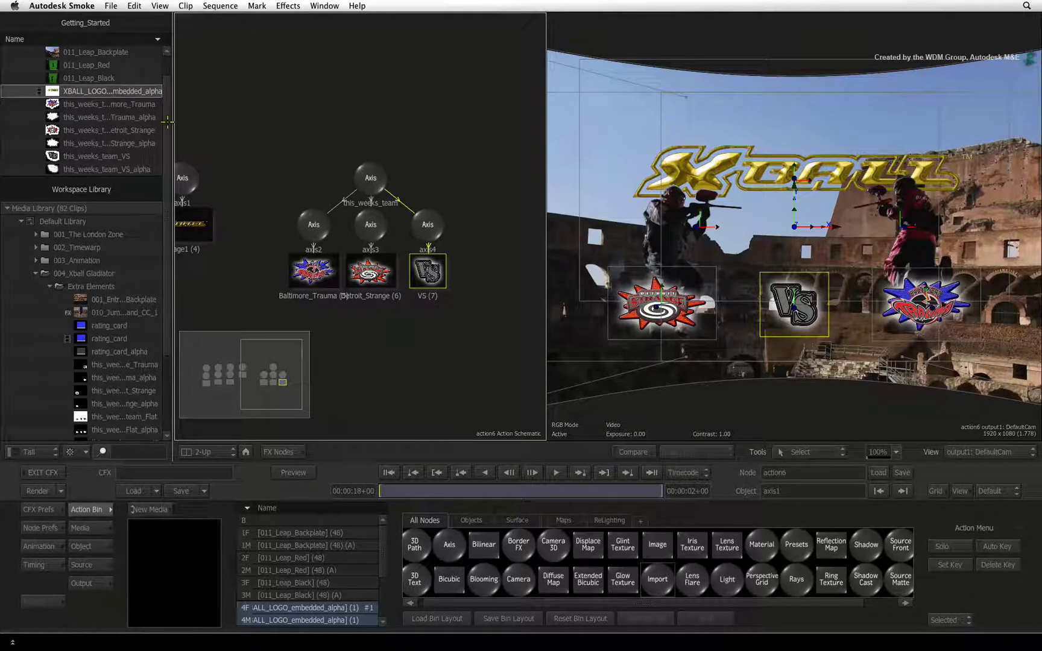
scroll(168, 96, "up", 2)
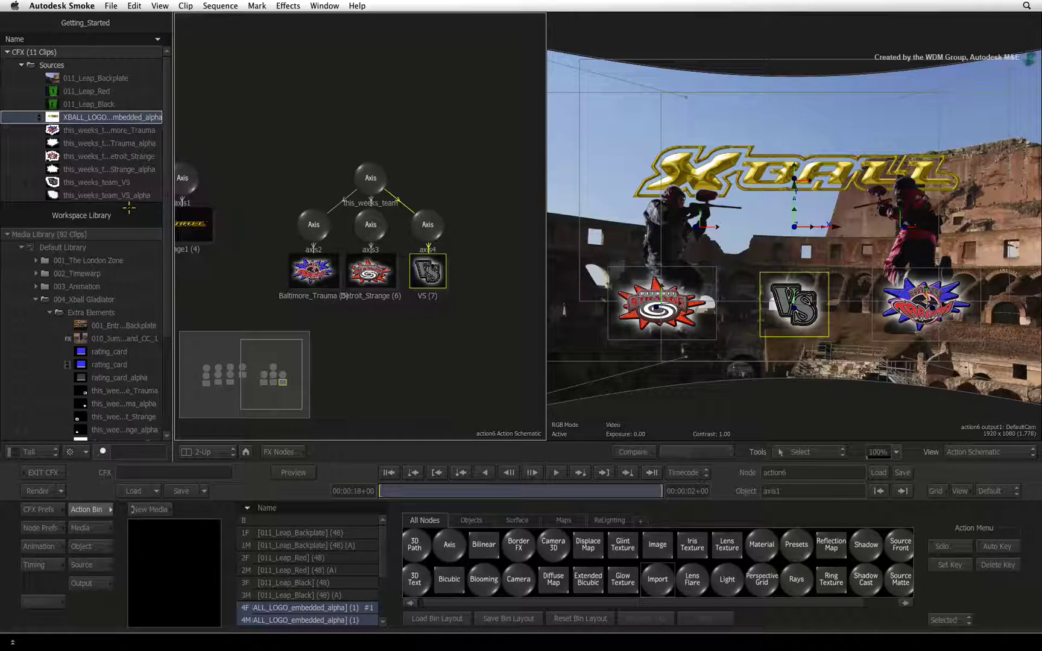
left_click(123, 130)
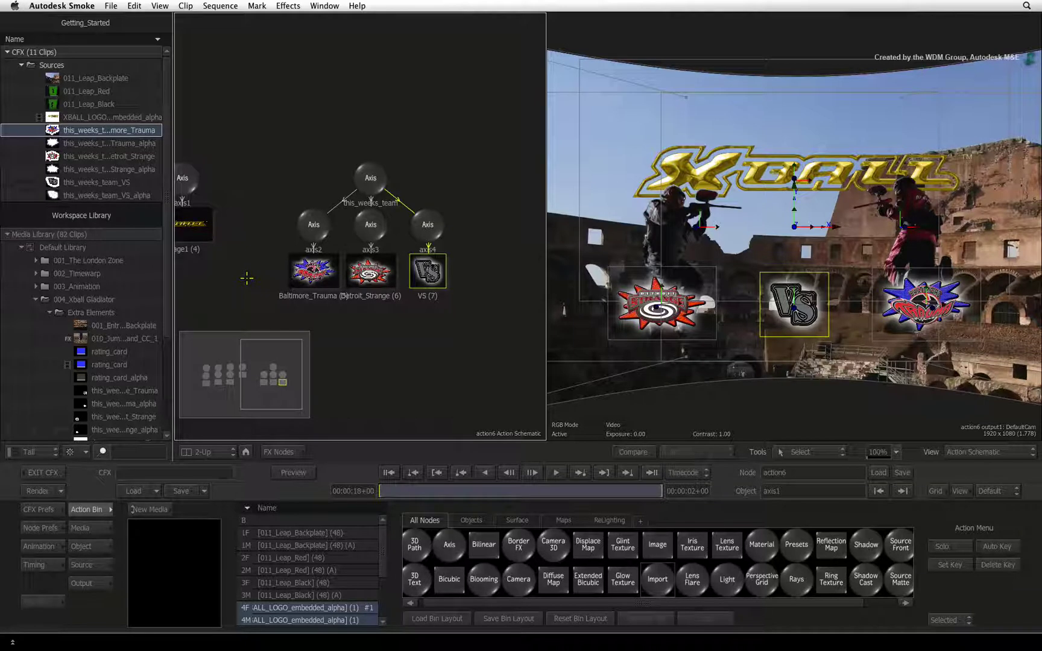
- Centre the team nodes and move the this_weeks_team axis well above its three children
left_click_drag(269, 367, 269, 364)
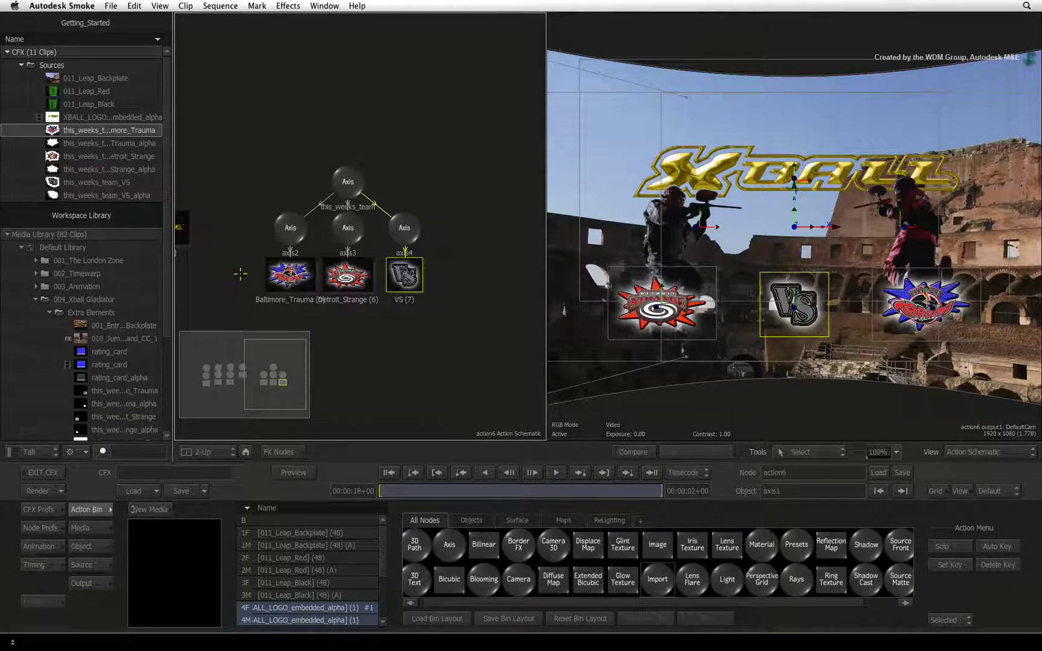
left_click_drag(349, 179, 347, 126)
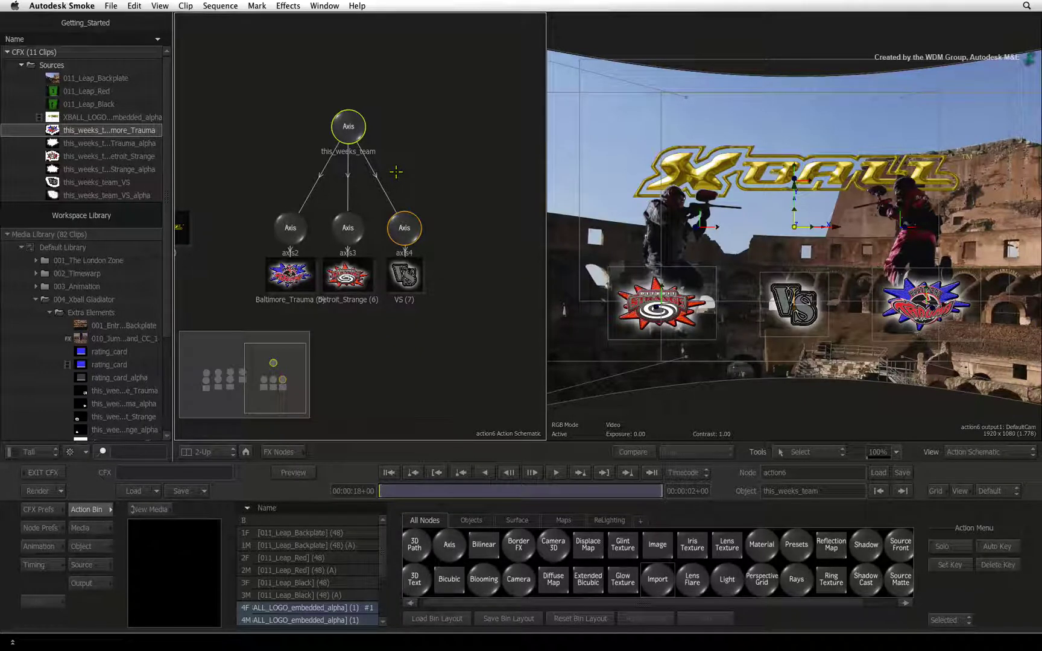
- Pull the this_weeks_team group forward in Z, raise it in Y, then select VS axis4
double_click(348, 128)
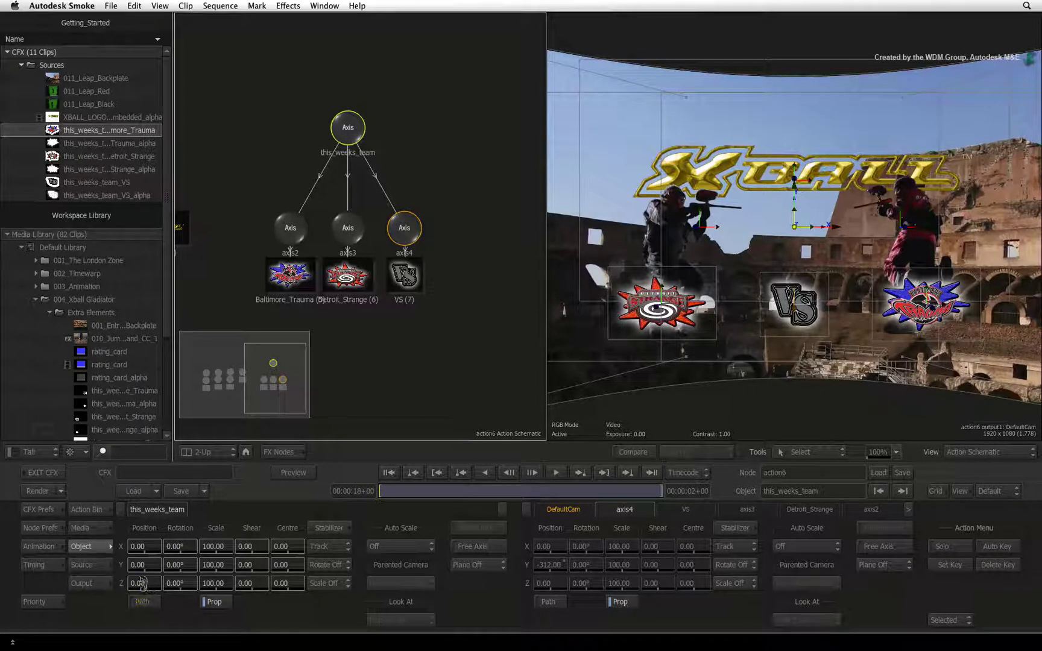
left_click_drag(146, 583, 196, 567)
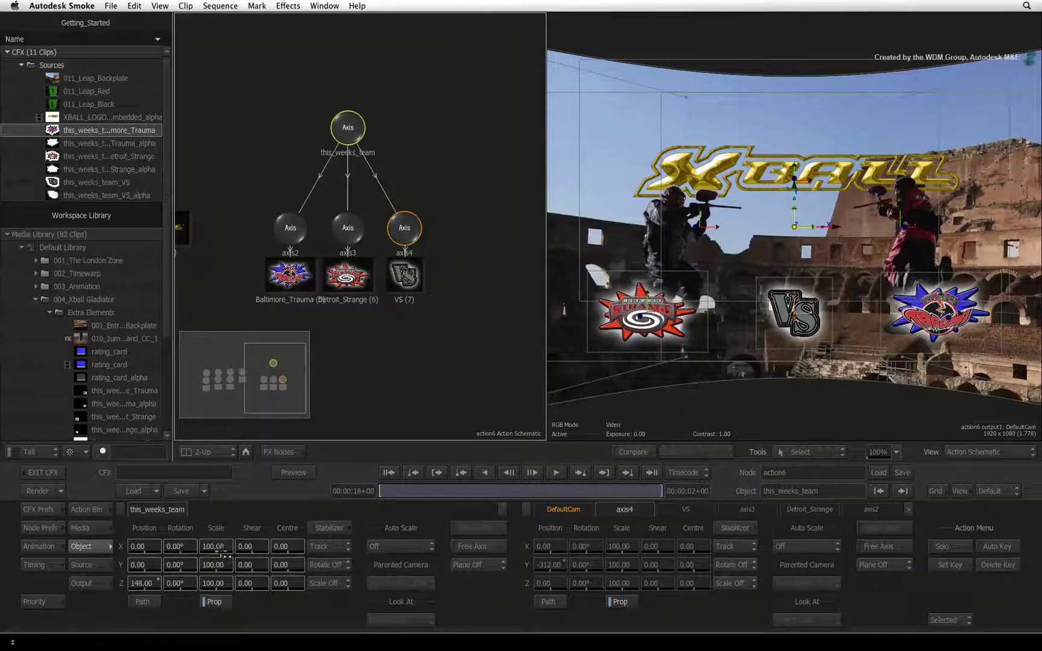
left_click_drag(133, 563, 250, 545)
left_click(404, 230)
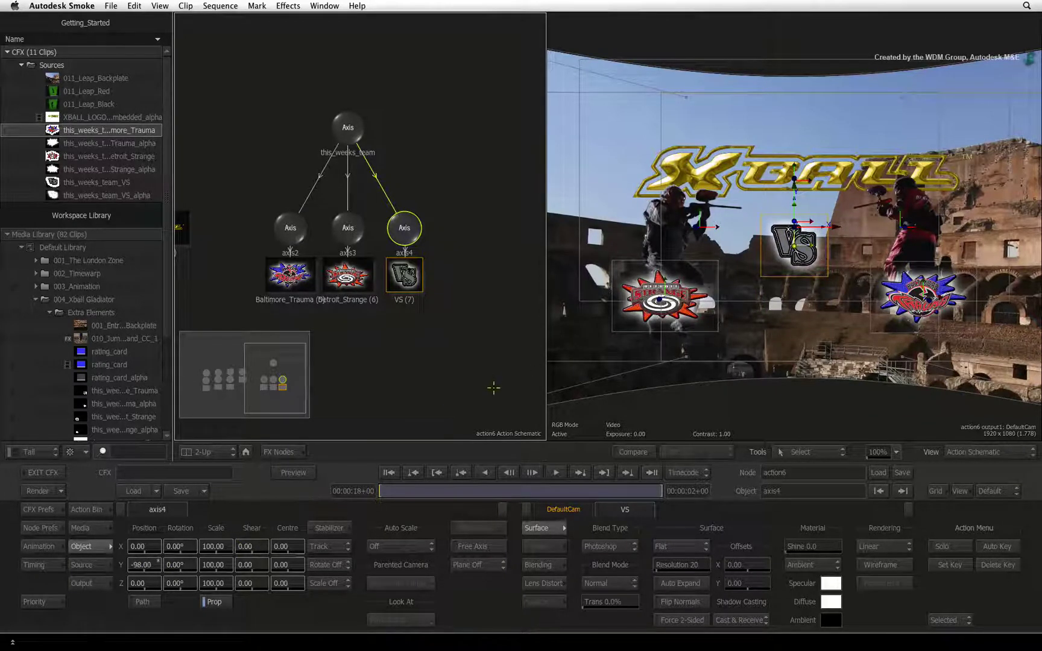